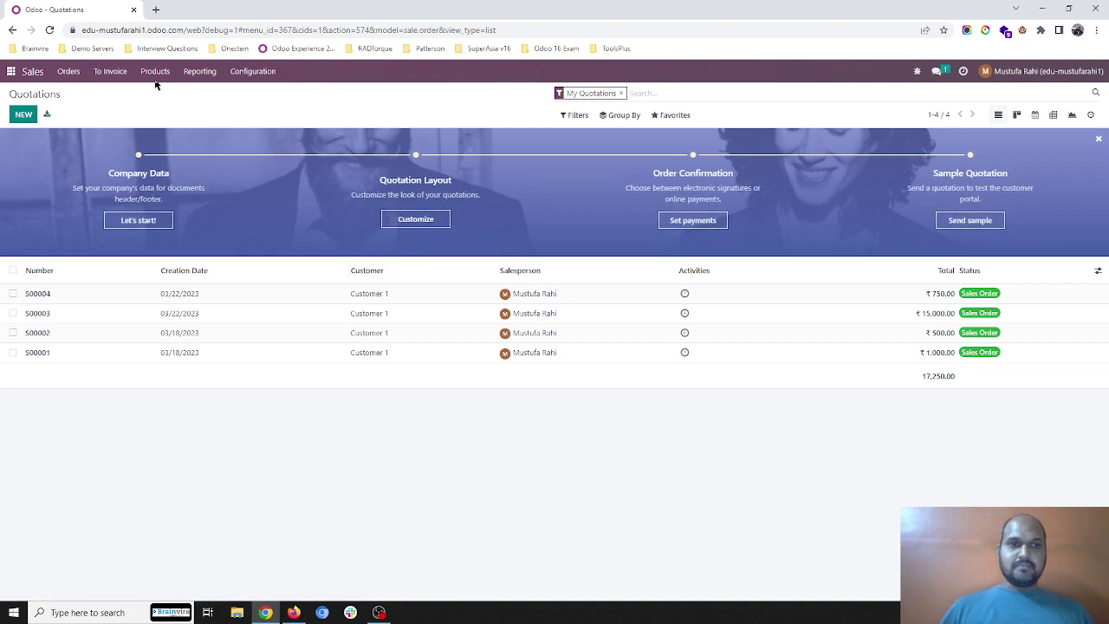
- Open the Sales app from the Odoo home screen
left_click(156, 73)
- Enable the Buy and Replenish on Order (MTO) routes on Beer Bottle and save the product
left_click(154, 92)
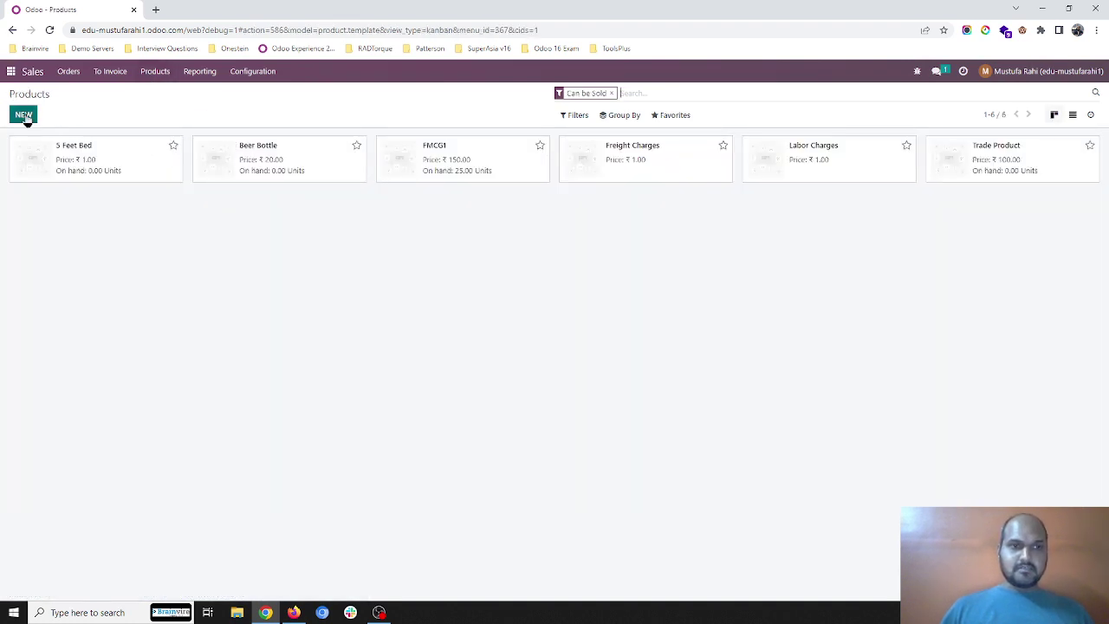
left_click(245, 165)
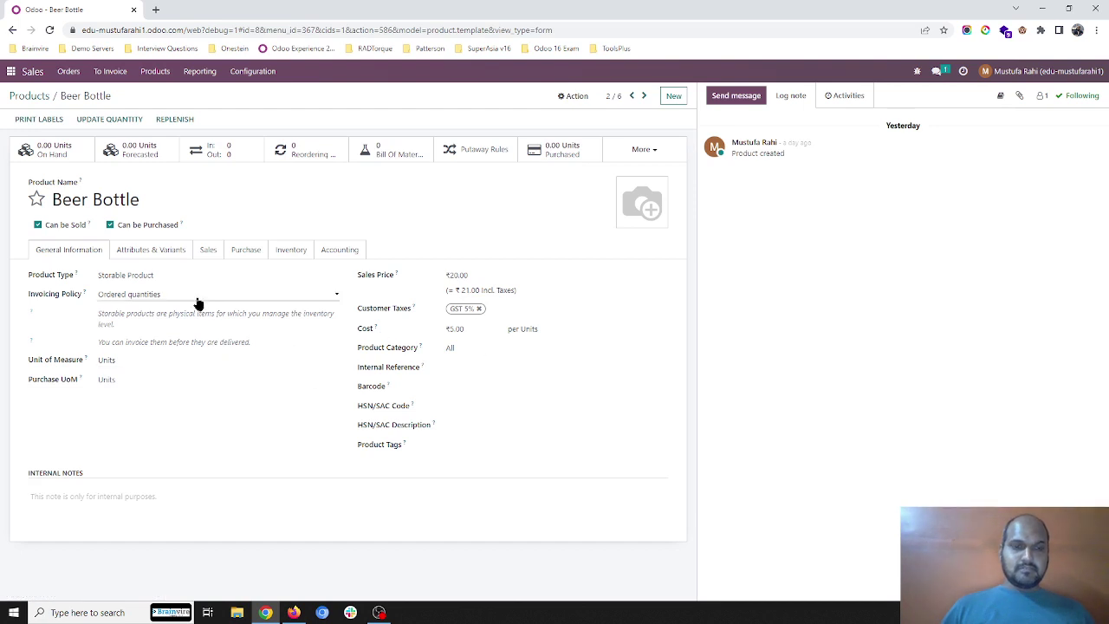
left_click(243, 251)
left_click(290, 249)
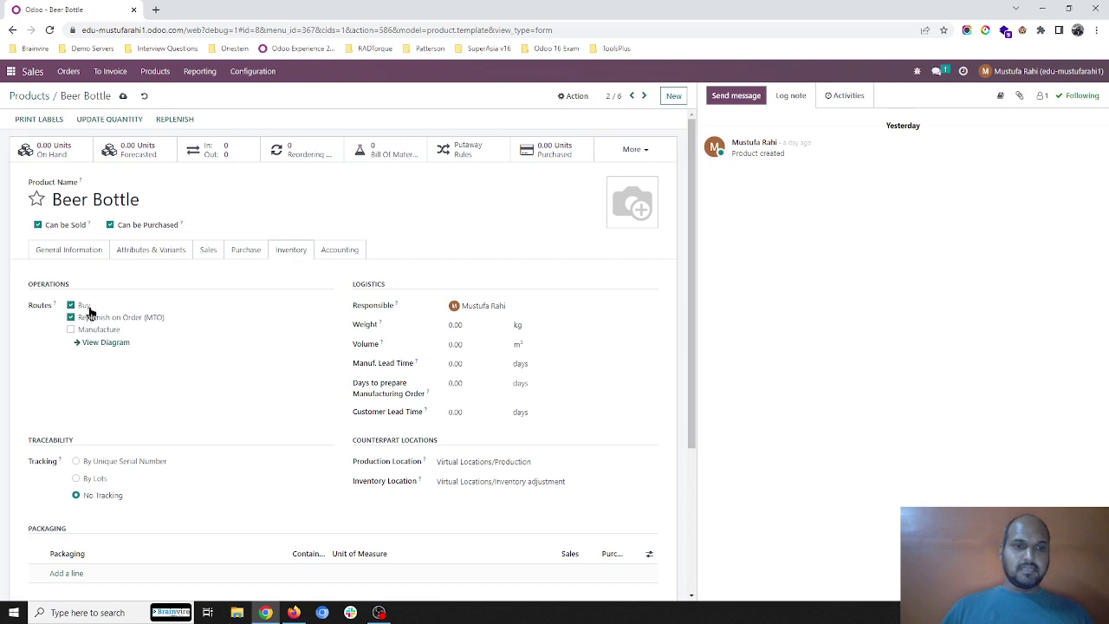
left_click(123, 96)
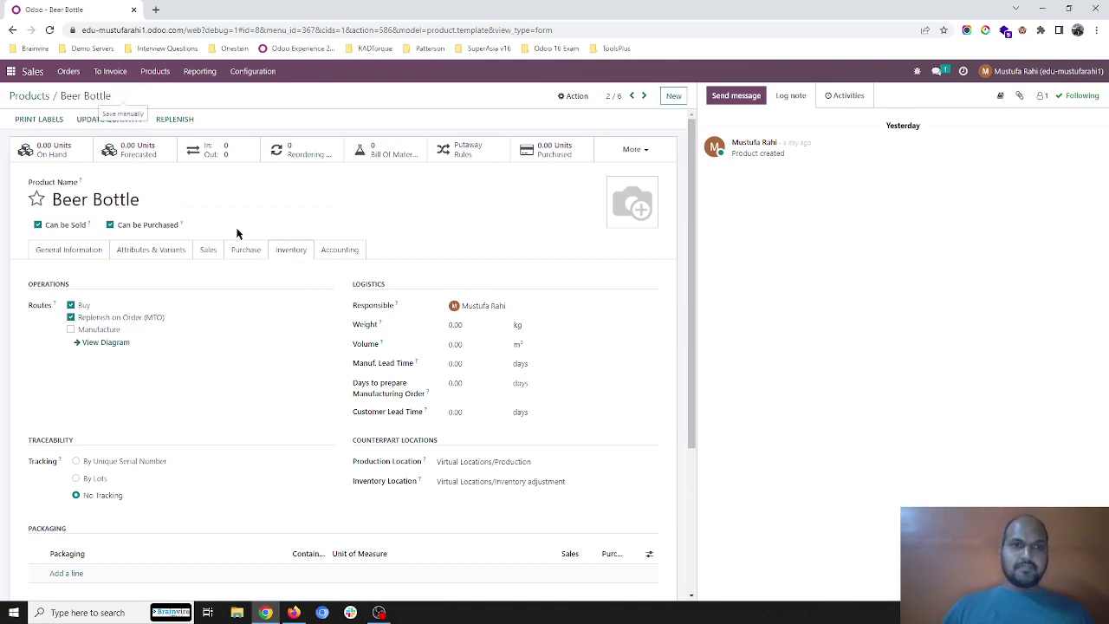
left_click(245, 253)
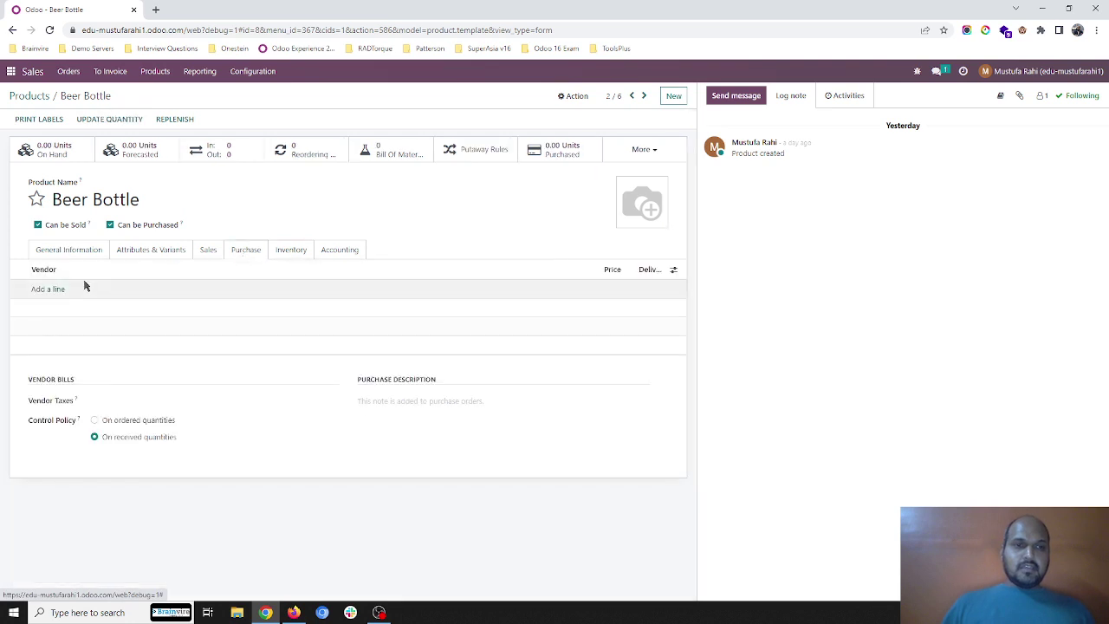
- Add My Vendor1 as Beer Bottle's vendor at price 5, save, and return to Products
left_click(50, 289)
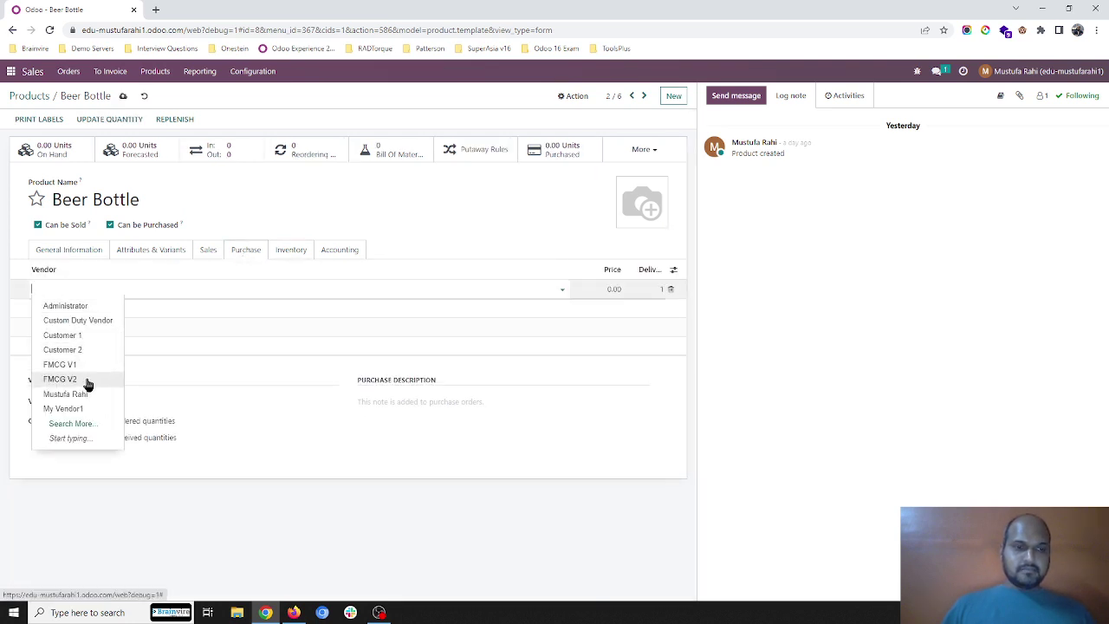
left_click(87, 408)
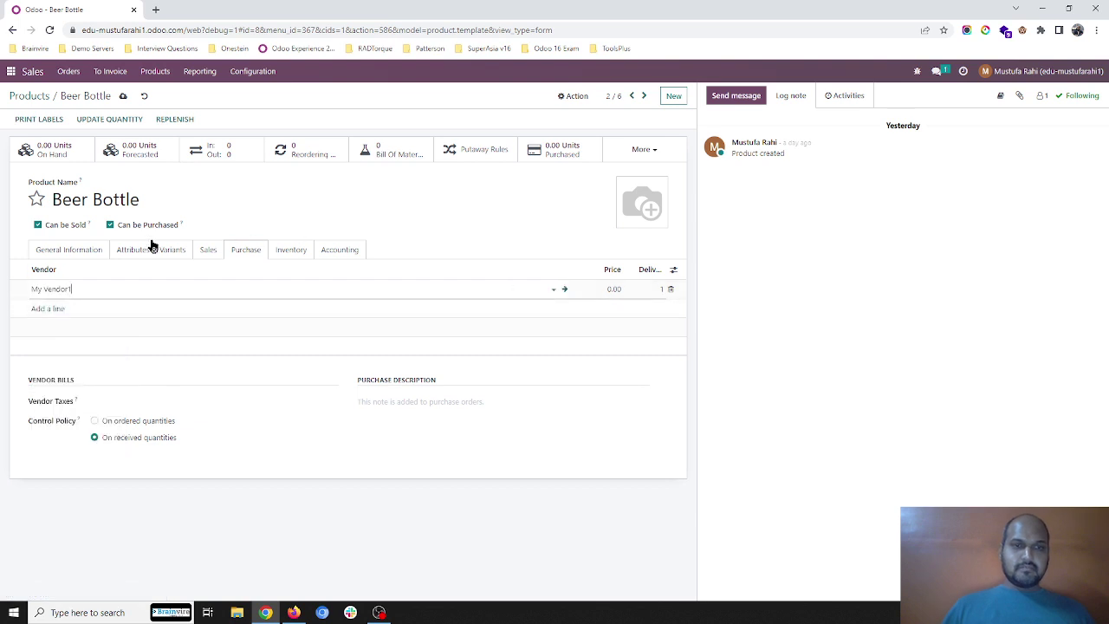
left_click(84, 249)
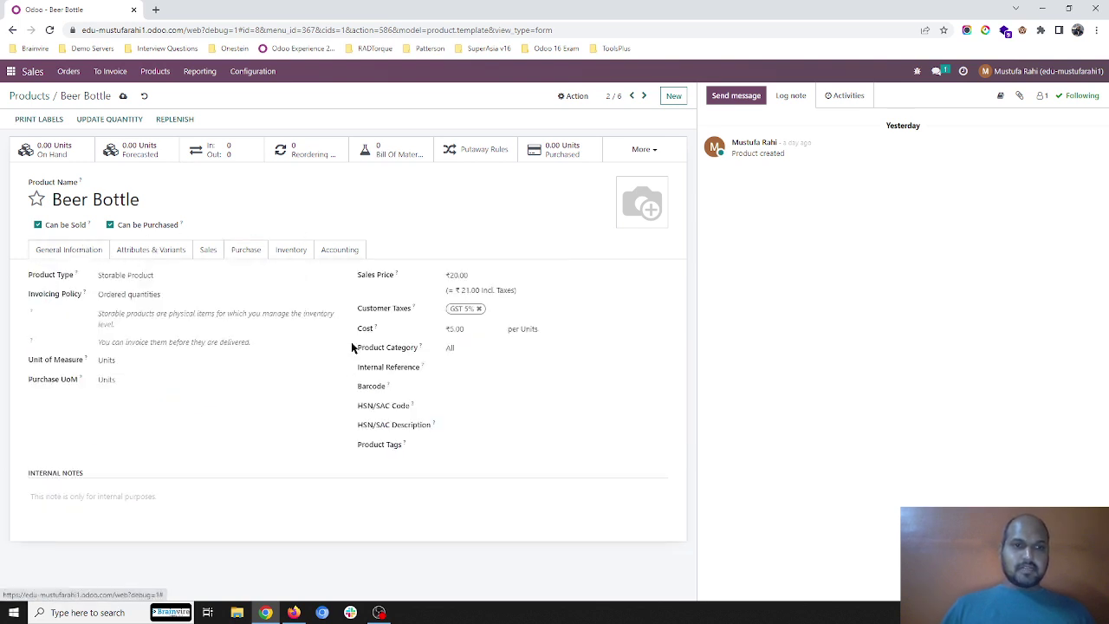
left_click(246, 251)
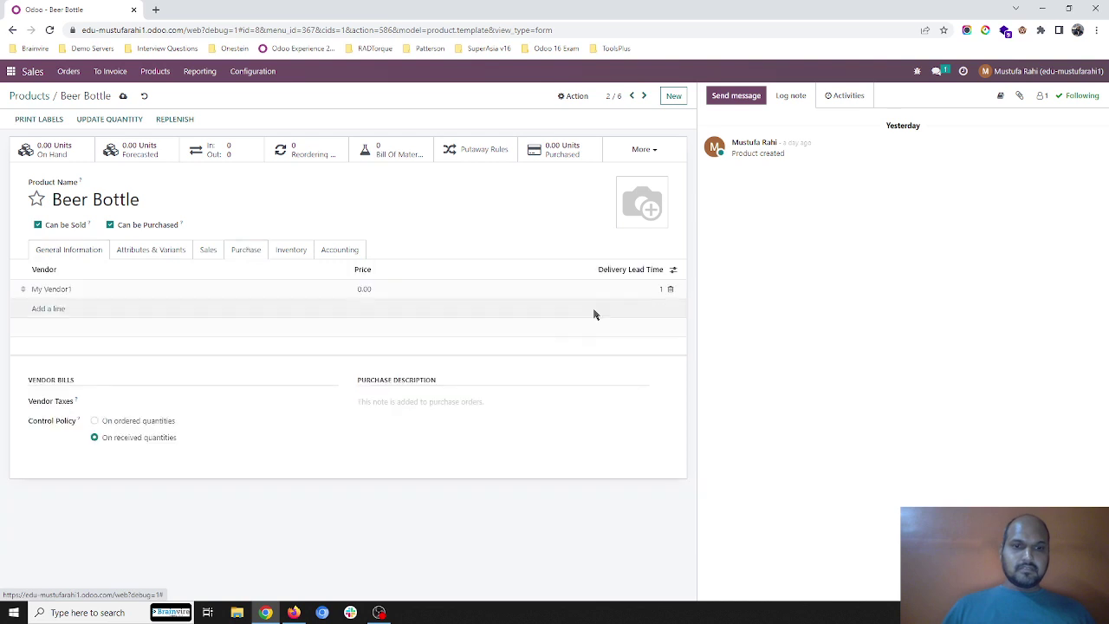
left_click(360, 289)
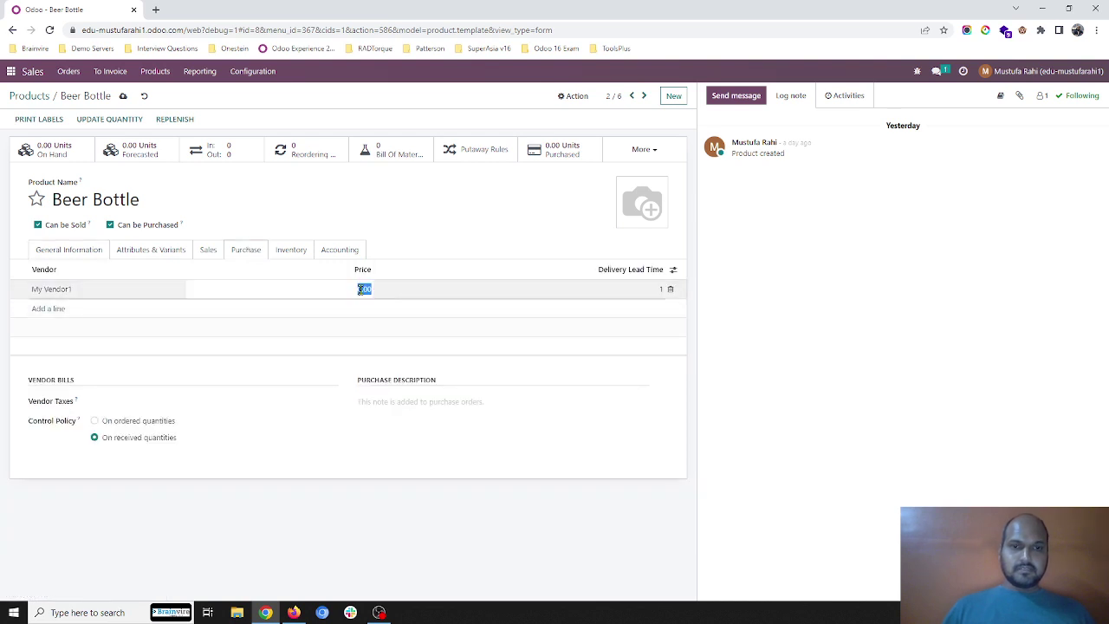
type("5")
left_click(396, 254)
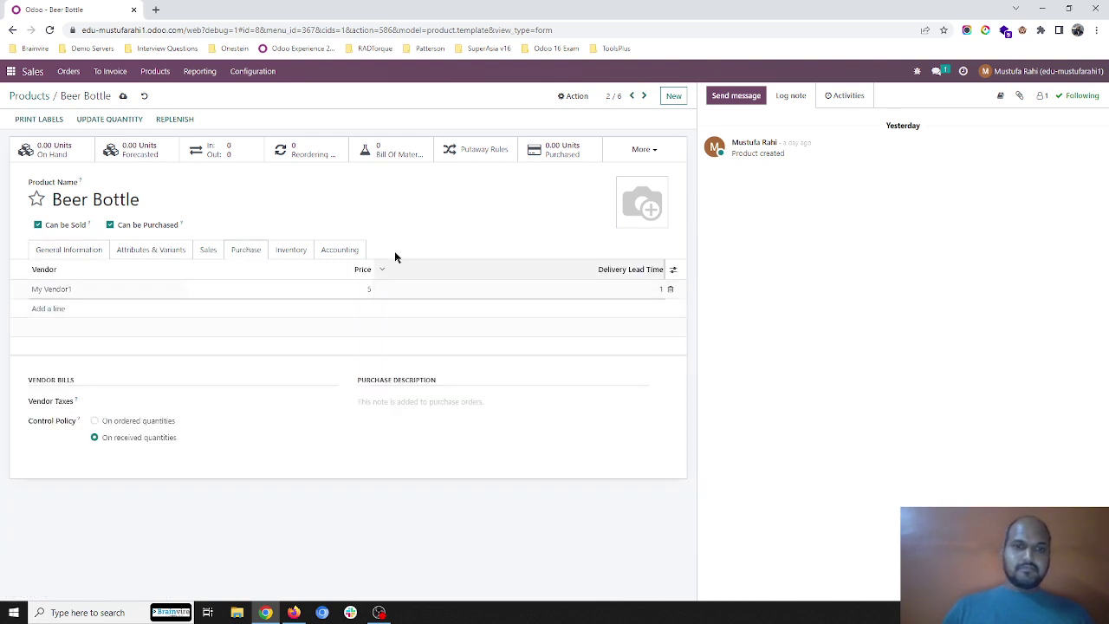
left_click(124, 95)
left_click(40, 97)
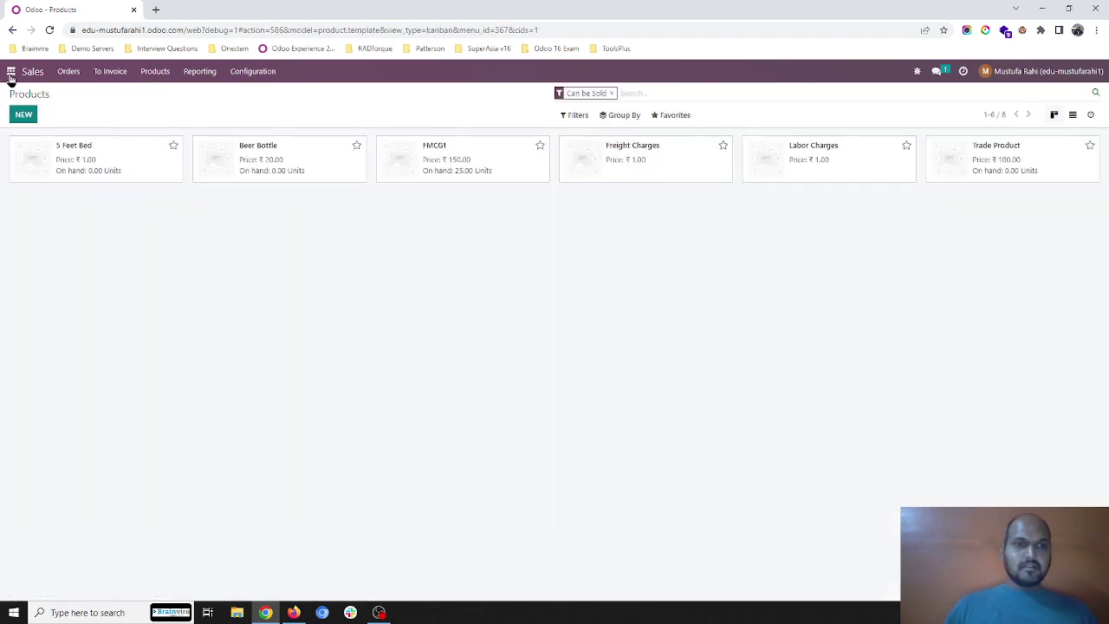
- Start a new quotation for Customer 1
left_click(69, 75)
left_click(71, 94)
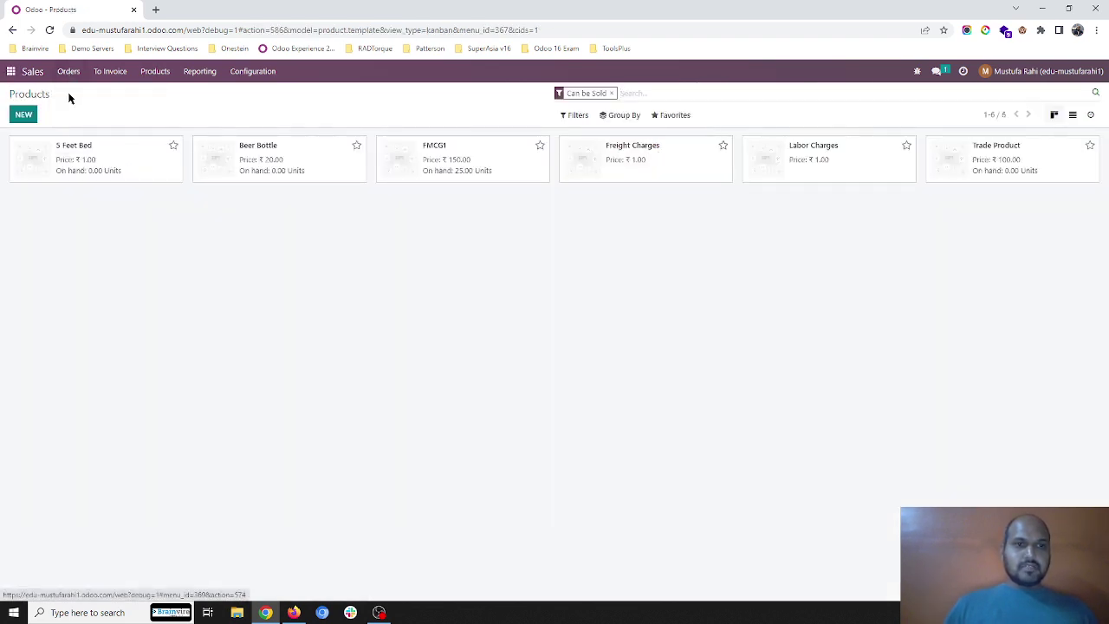
left_click(24, 113)
left_click(268, 213)
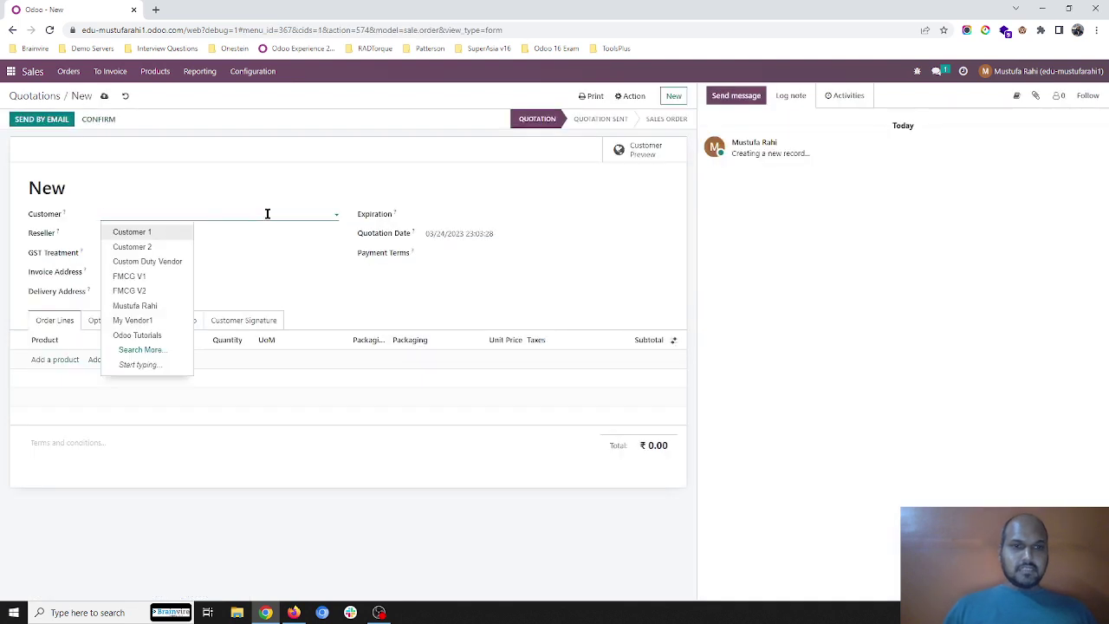
left_click(172, 235)
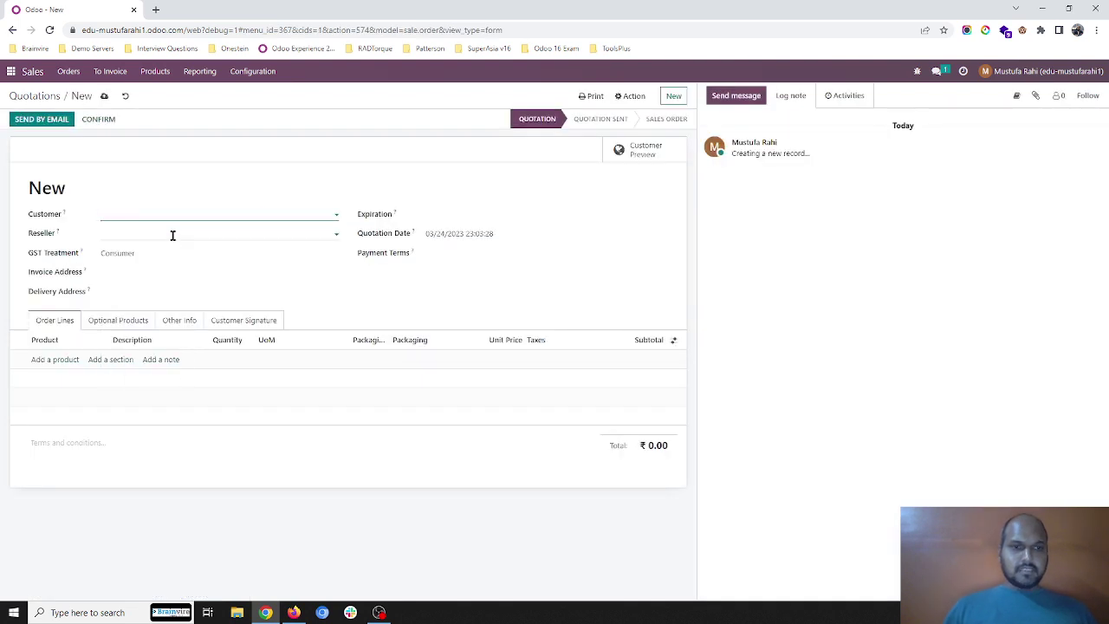
- Add 10 Beer Bottle to the quotation and confirm it as sales order S00005
left_click(54, 359)
type("beer")
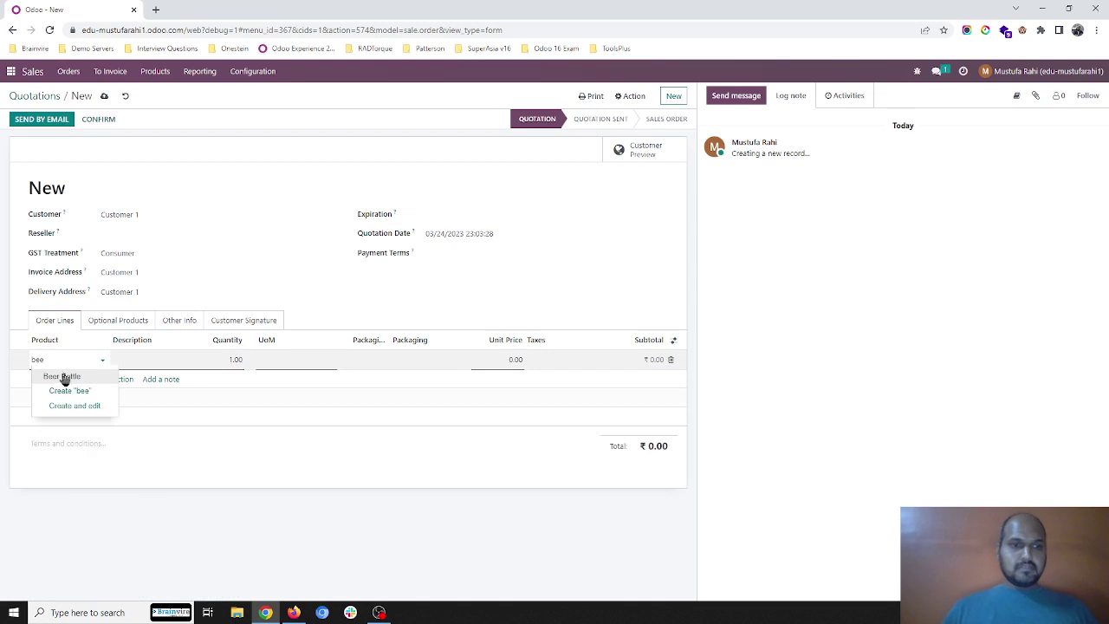
left_click(57, 374)
left_click(221, 360)
type("10")
left_click(322, 278)
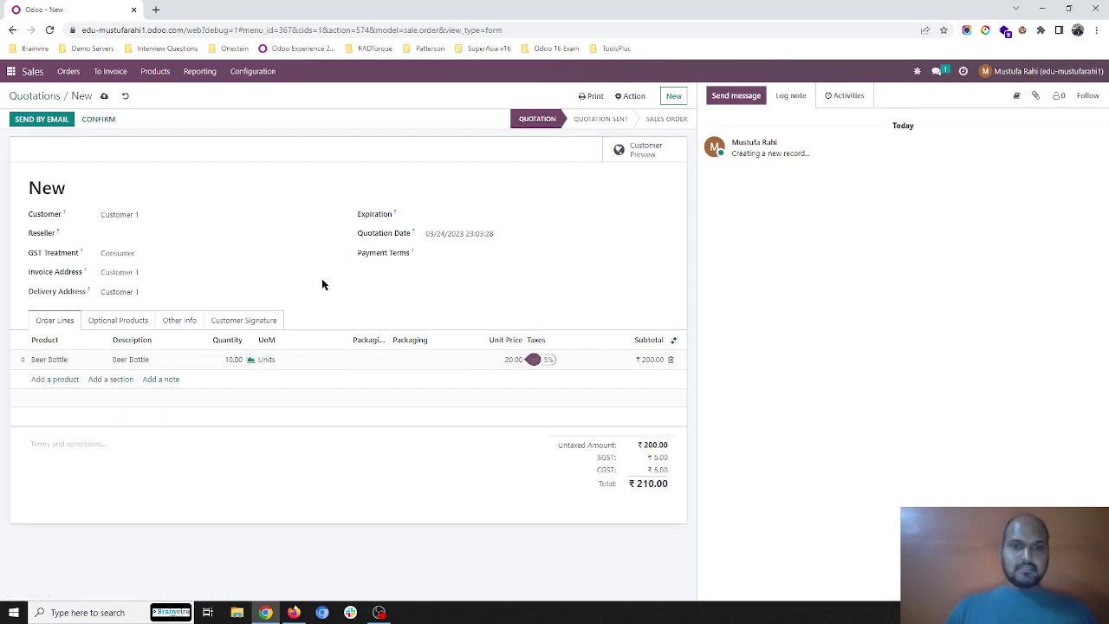
left_click(109, 122)
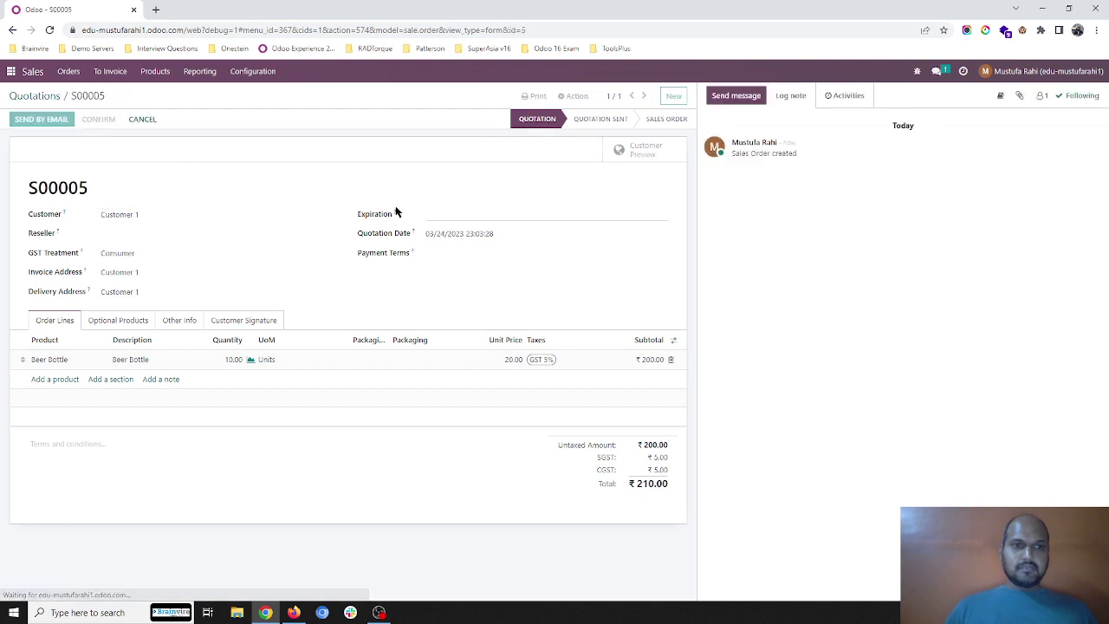
left_click(640, 158)
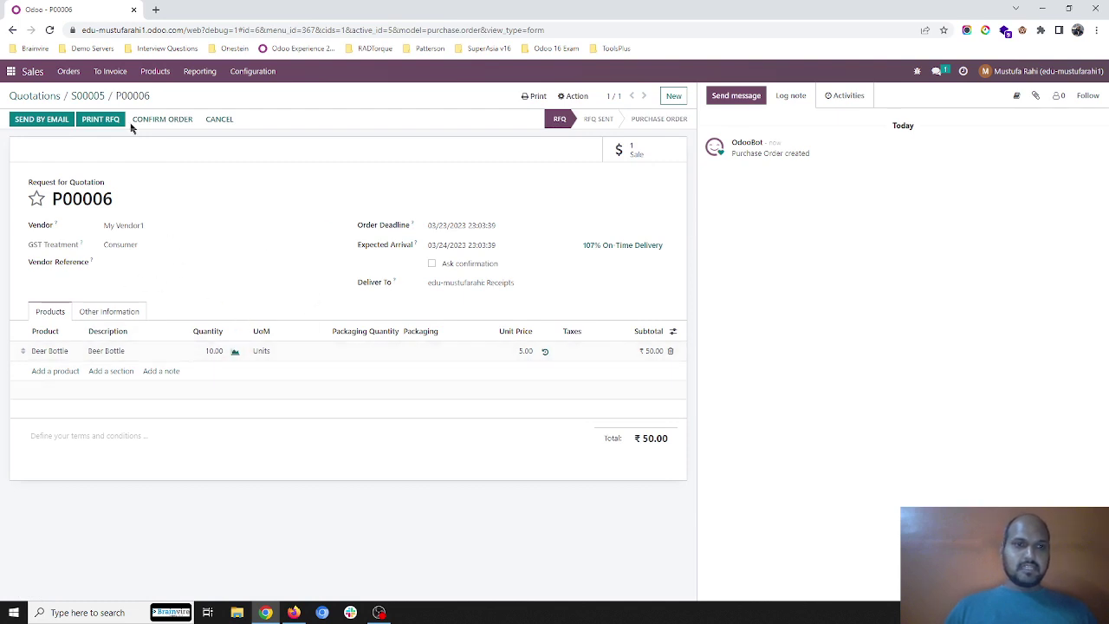
- Go back from RFQ P00006 through S00005 to the quotations list
left_click(96, 97)
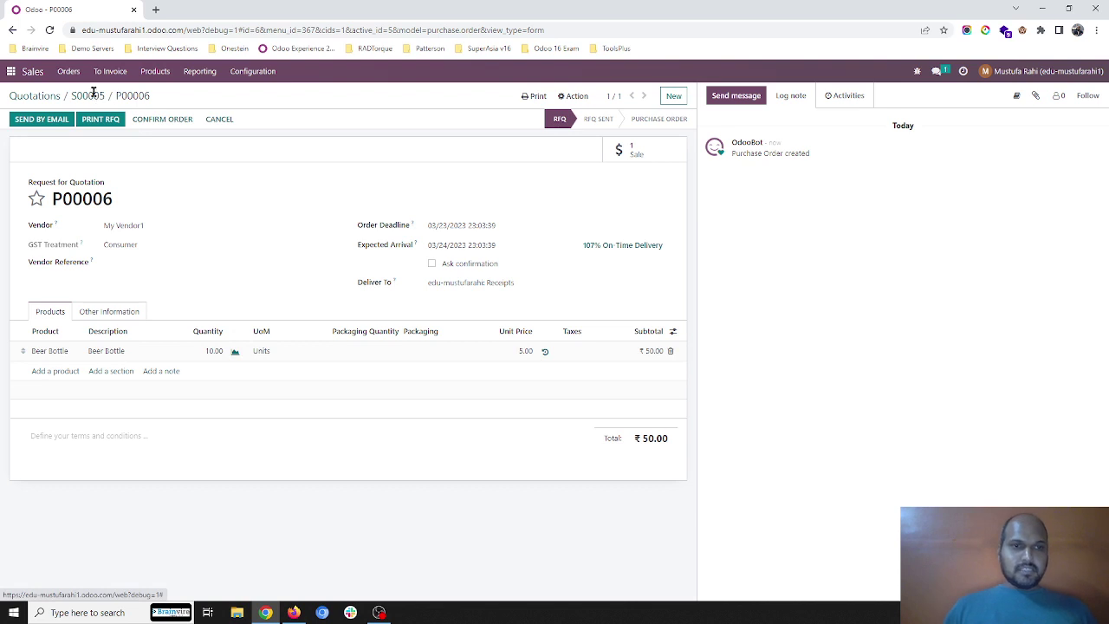
left_click(41, 97)
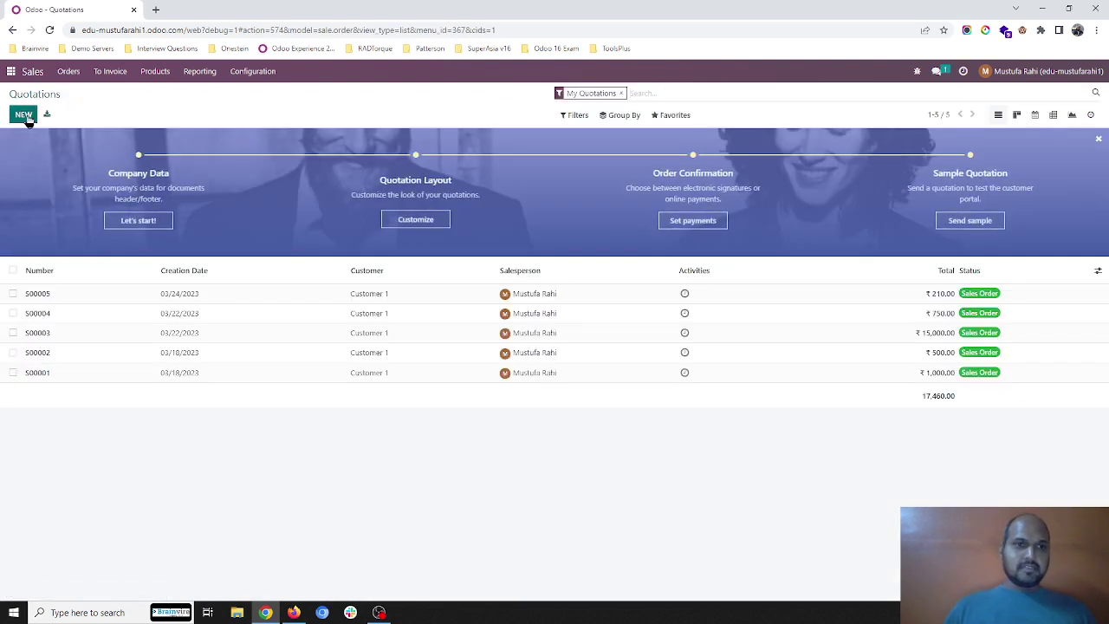
- Start a new quotation for Customer 2
left_click(23, 114)
left_click(156, 215)
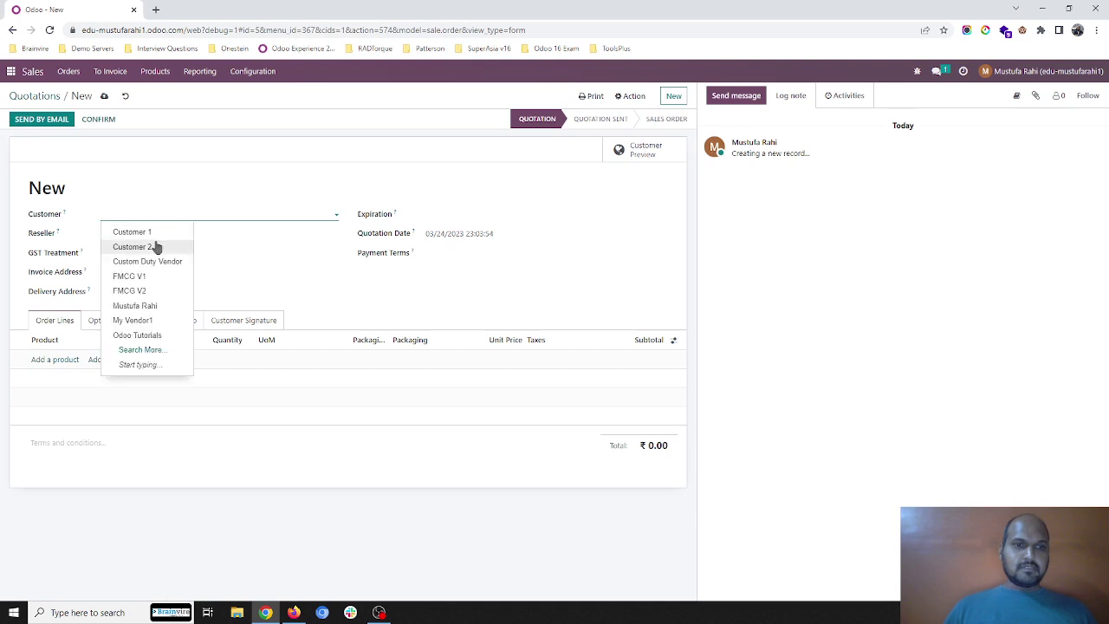
left_click(156, 245)
- Add 50 Beer Bottle to the quotation and confirm it as sales order S00006
left_click(61, 371)
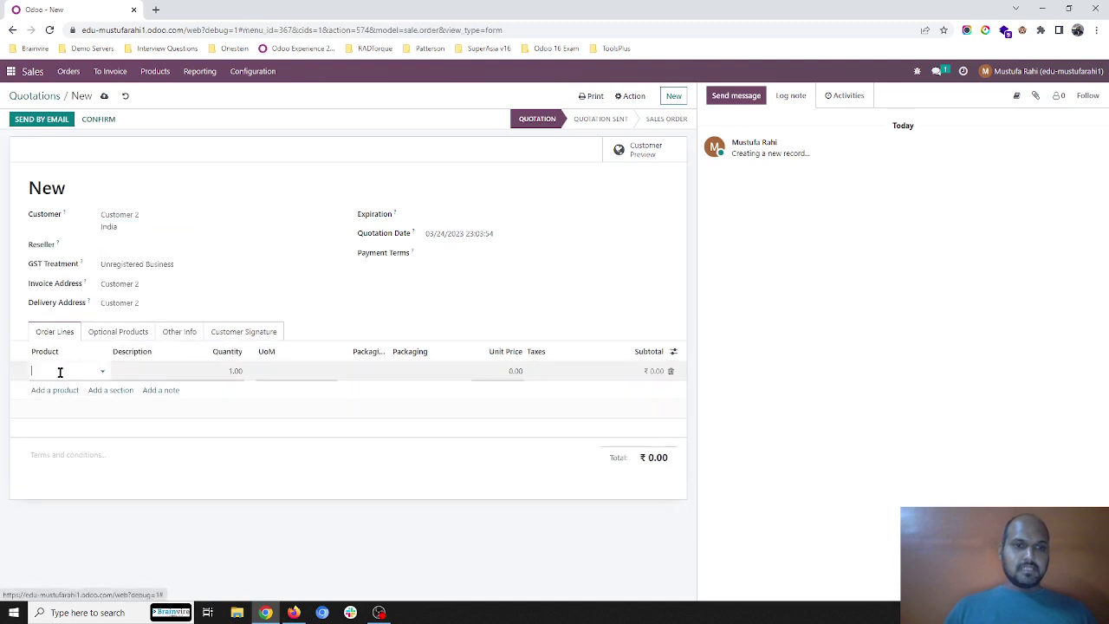
type("bee")
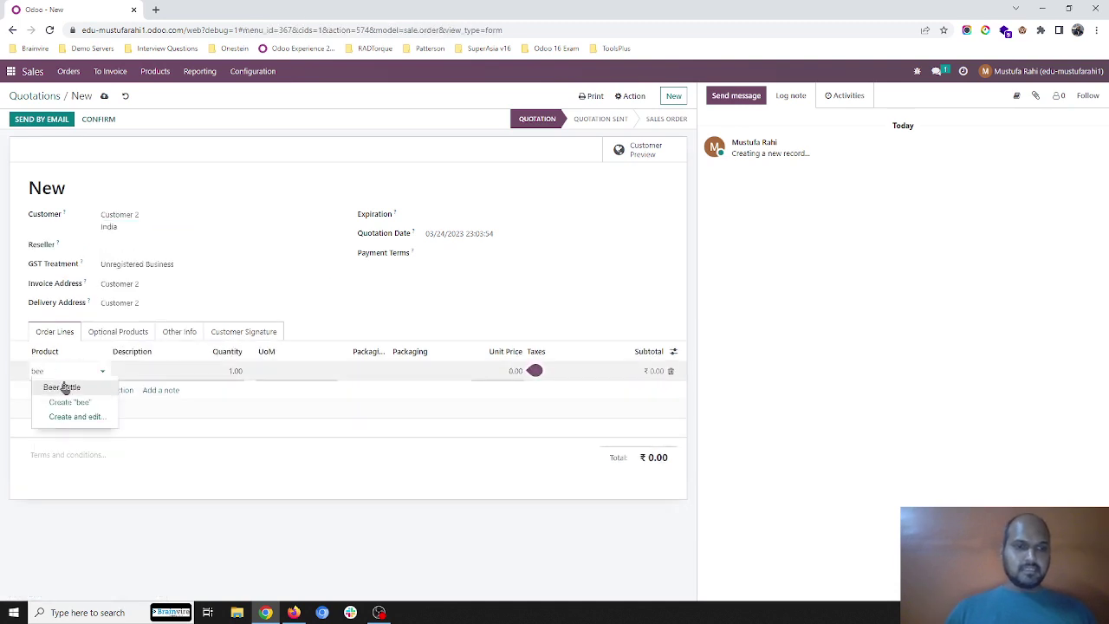
left_click(62, 383)
left_click(212, 374)
type("50")
left_click(312, 315)
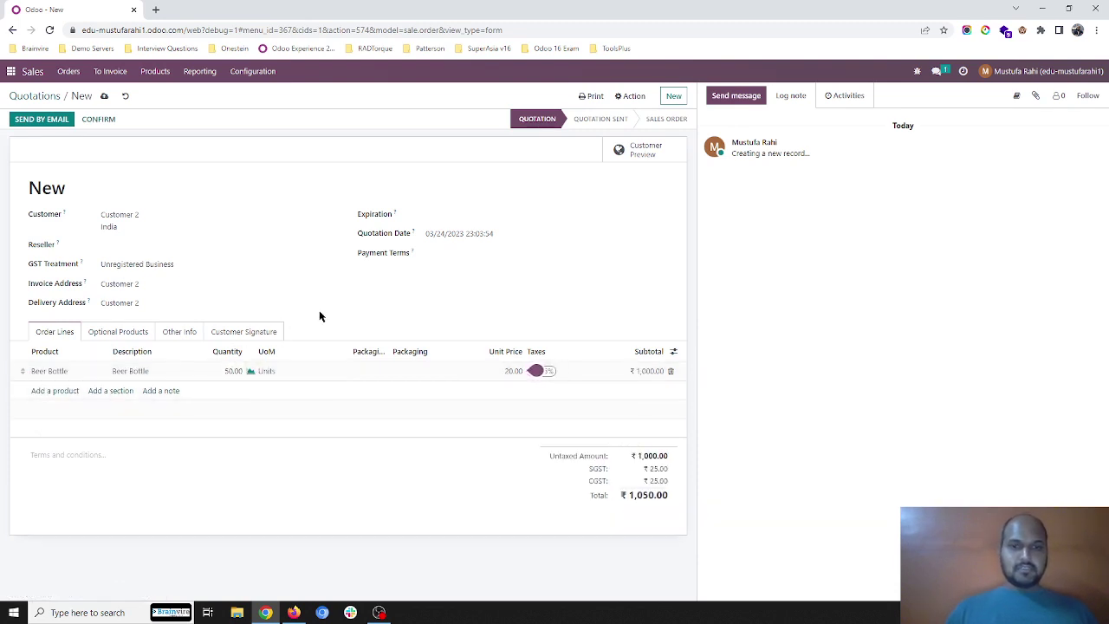
left_click(106, 120)
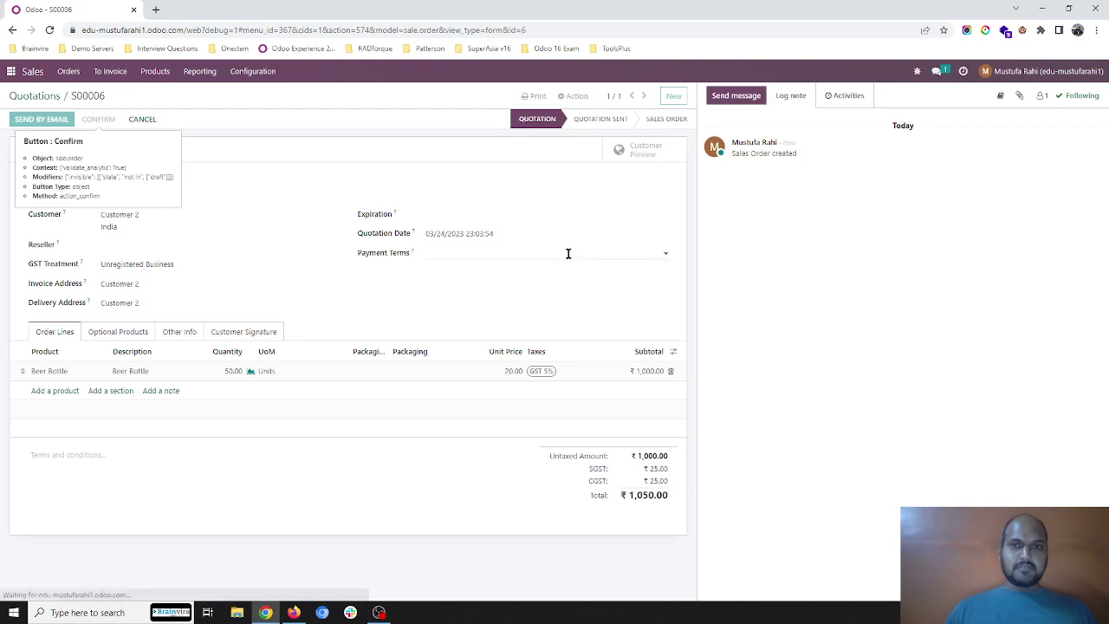
left_click(634, 153)
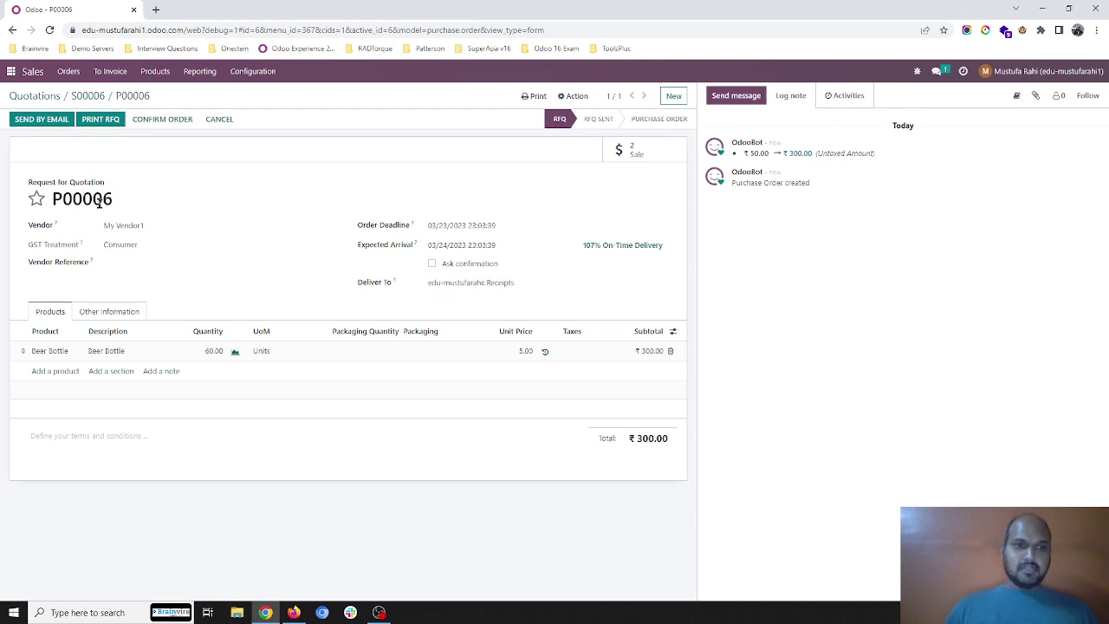
- Review P00006's source documents, then confirm it as a purchase order for 60 Beer Bottles
left_click(110, 317)
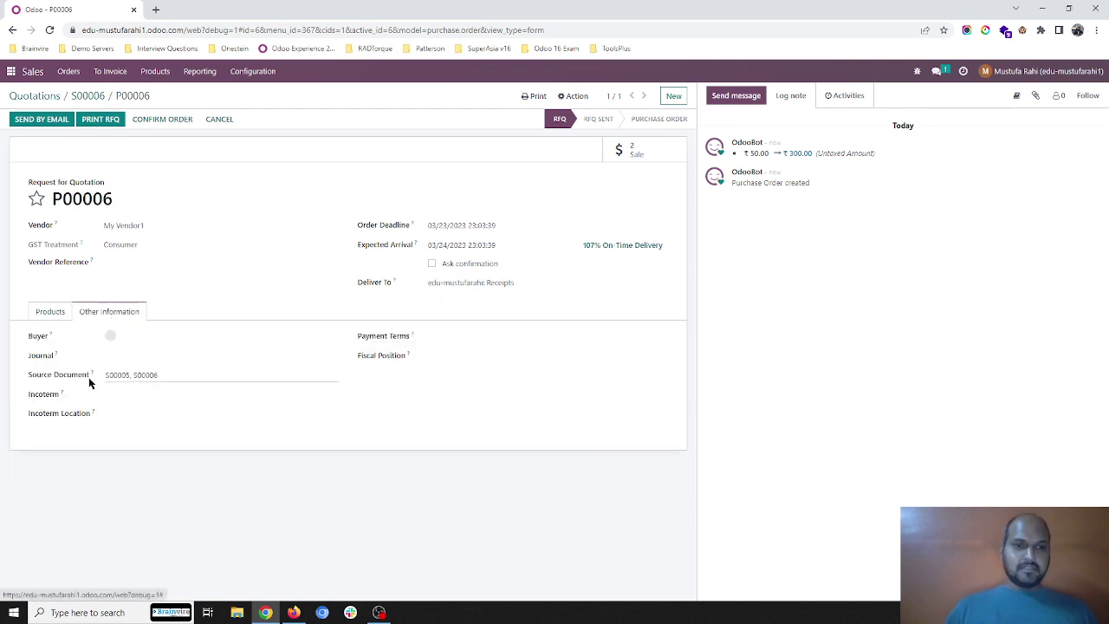
double_click(115, 375)
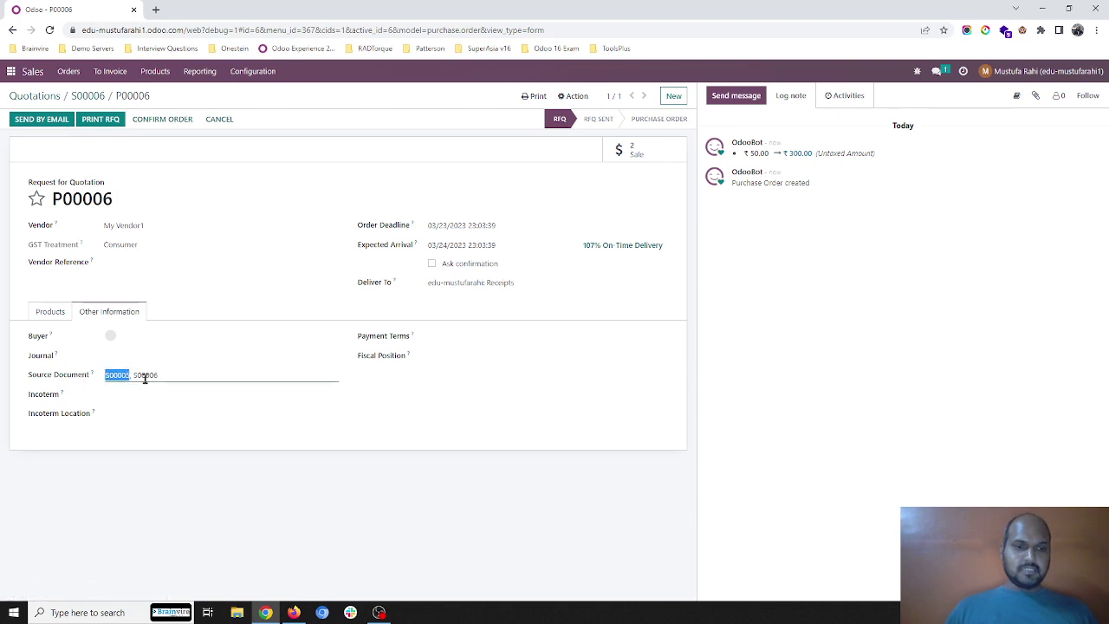
left_click(50, 311)
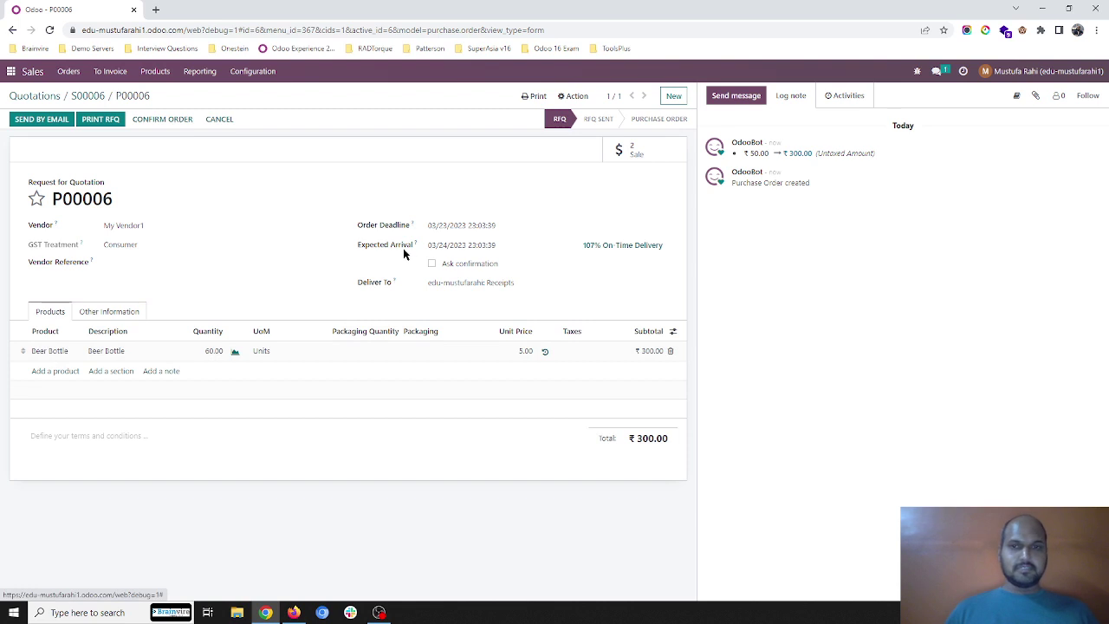
left_click(170, 120)
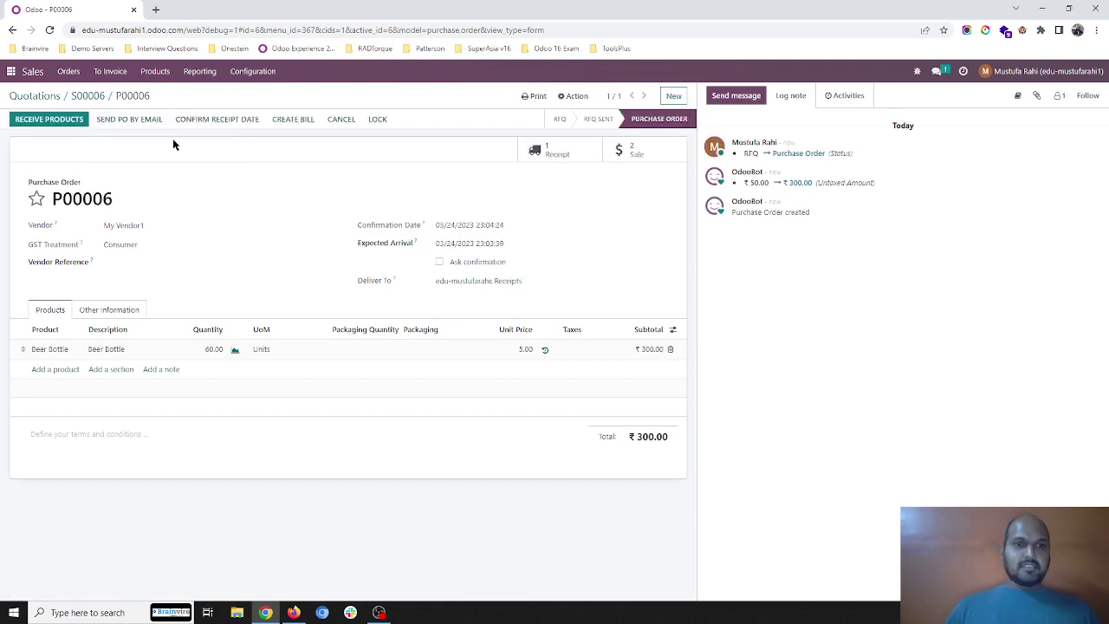
left_click(564, 158)
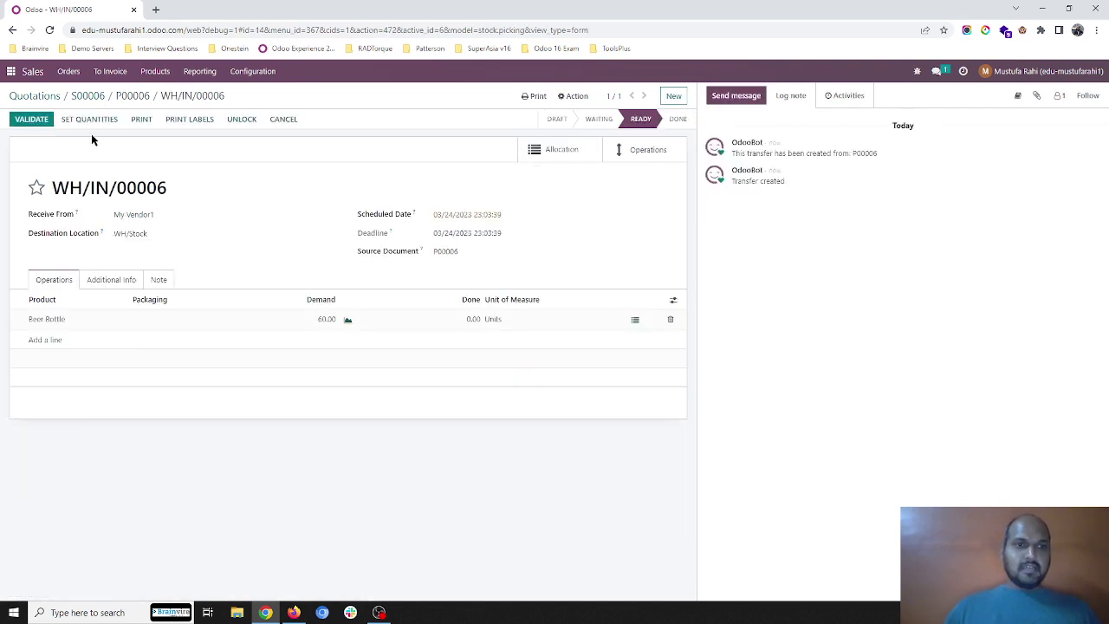
- Receive 10 Beer Bottles on WH/IN/00006, validate with a backorder, and view the allocation report
left_click(450, 320)
type("10")
left_click(281, 234)
left_click(256, 161)
left_click(32, 122)
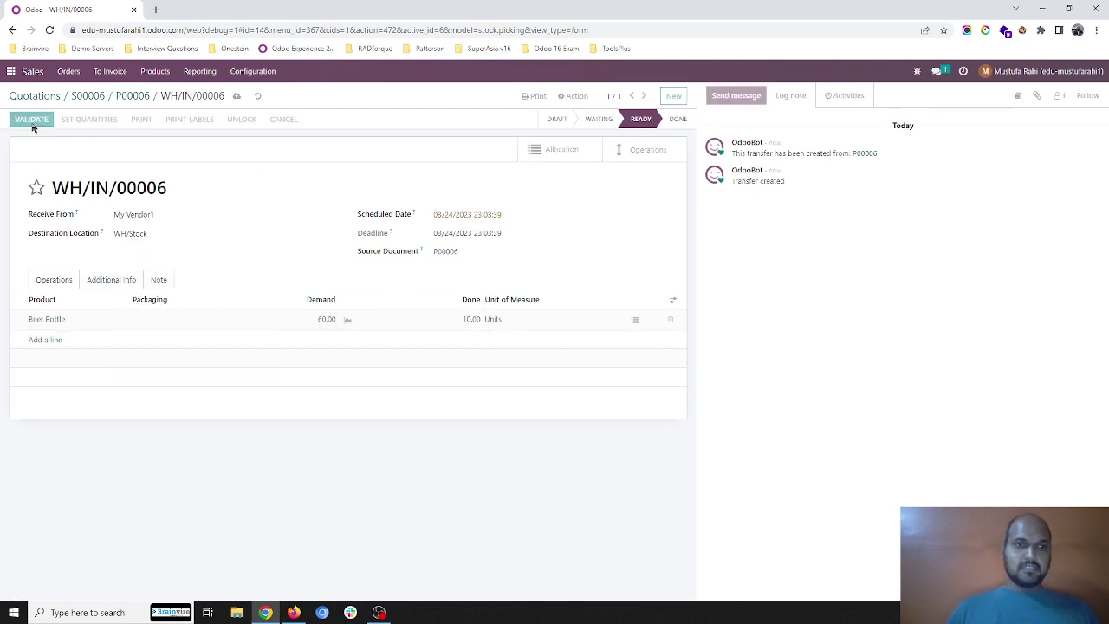
left_click(321, 182)
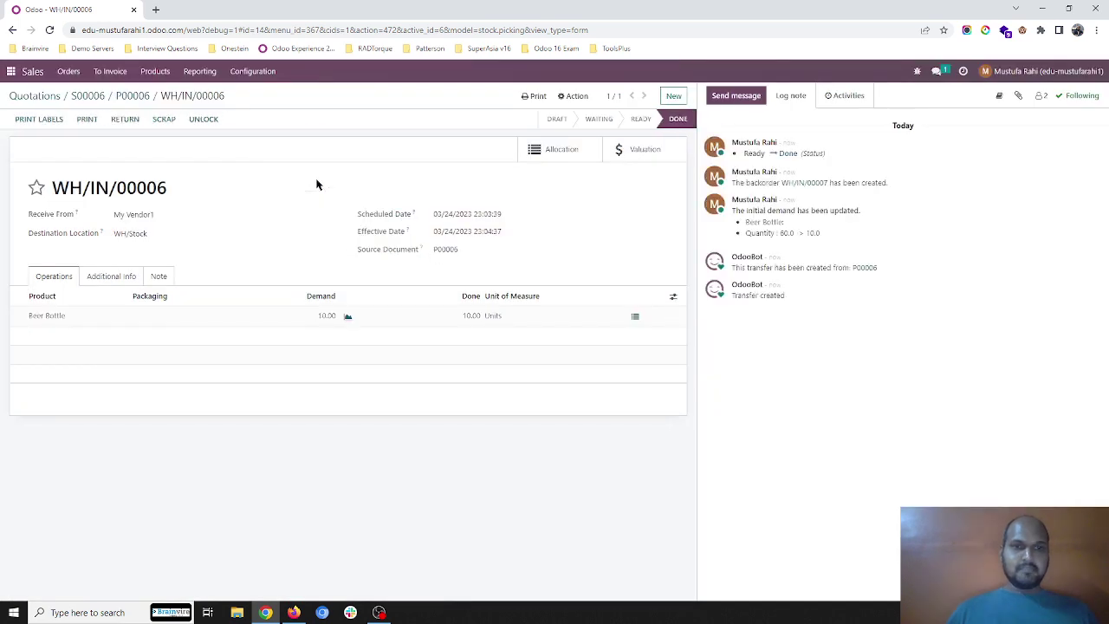
left_click(572, 156)
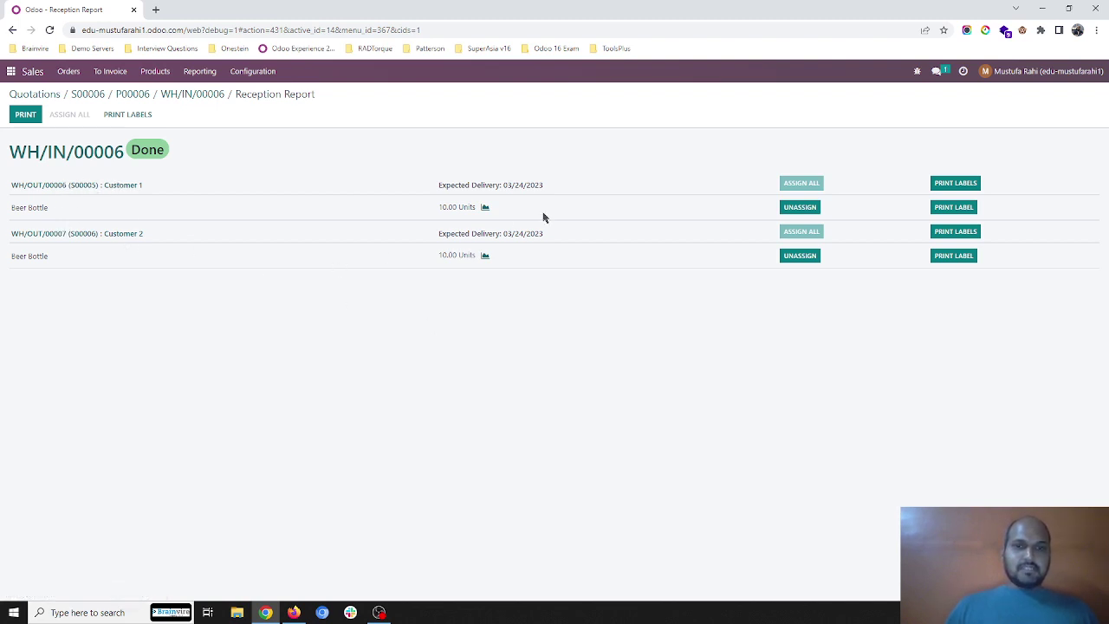
- Revisit the WH/IN/00006 allocation, then navigate back via P00006 to sales order S00006
left_click(200, 96)
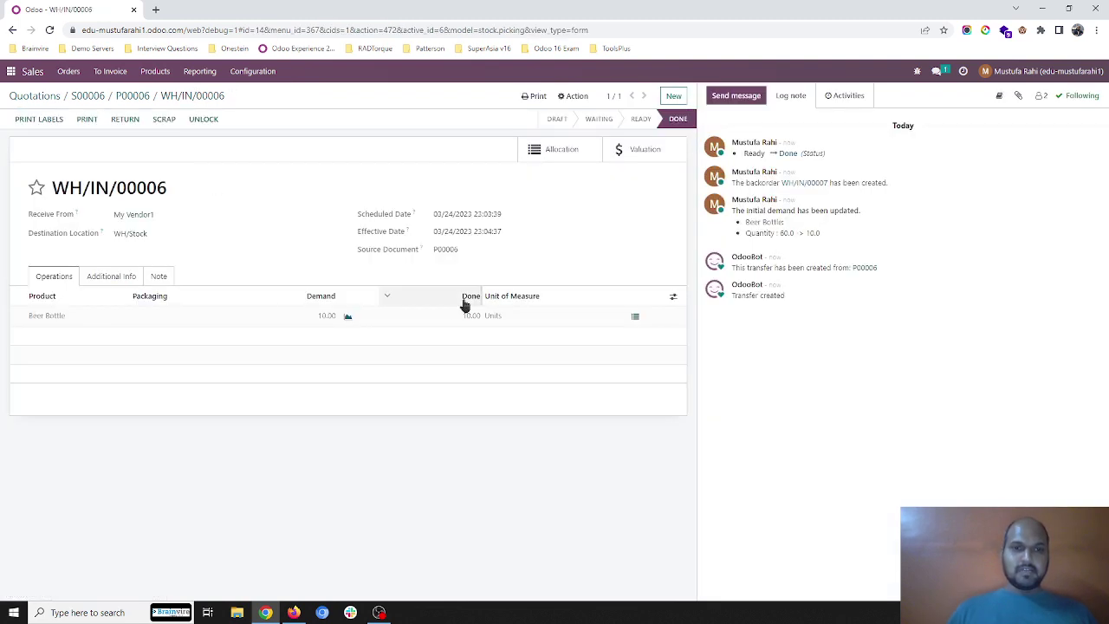
left_click(563, 151)
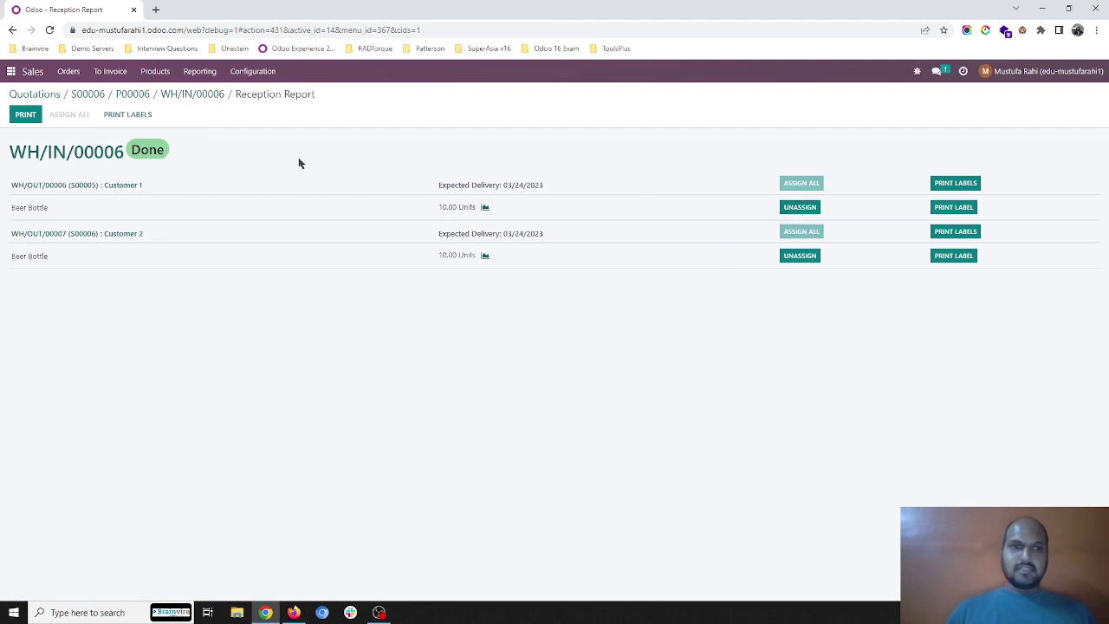
left_click(135, 97)
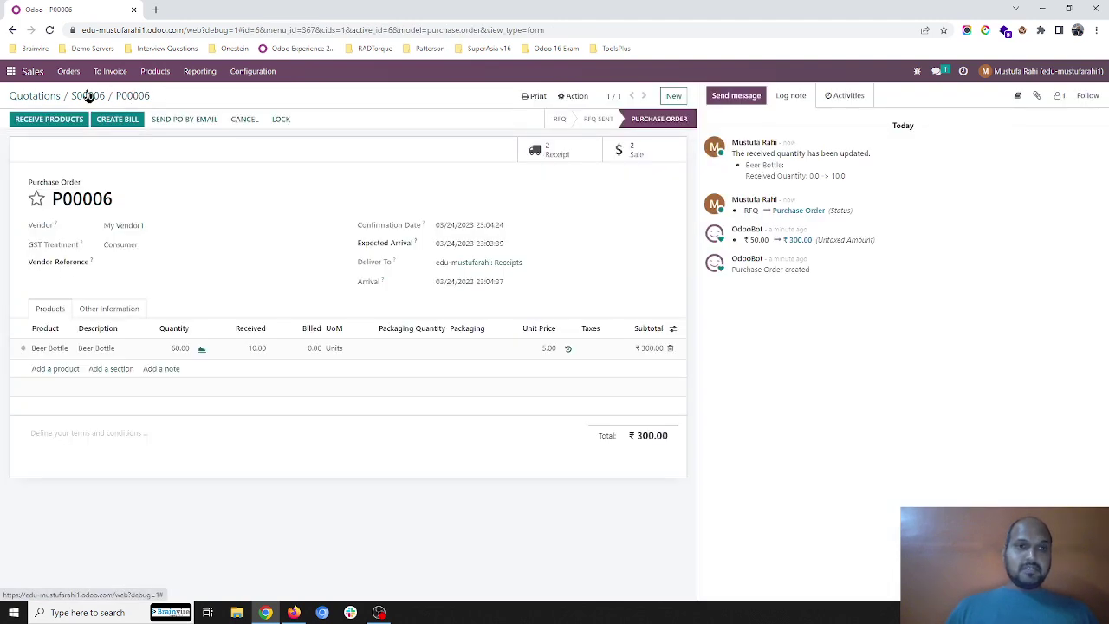
left_click(87, 97)
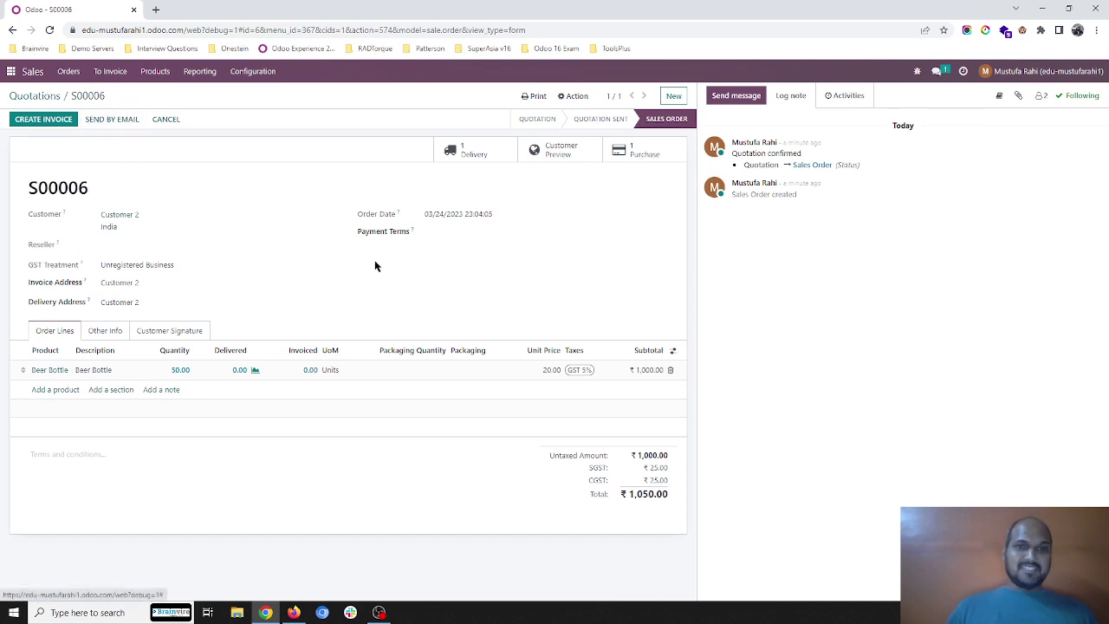
- Check availability on delivery WH/OUT/00007 for 50 Beer Bottles, then return to quotations
left_click(470, 156)
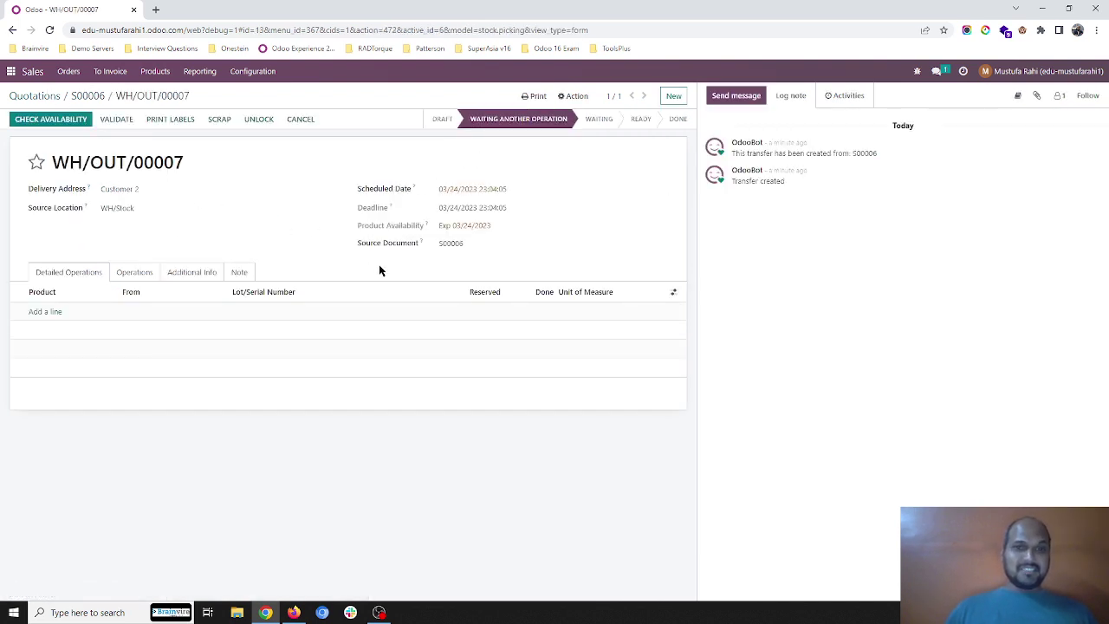
left_click(147, 275)
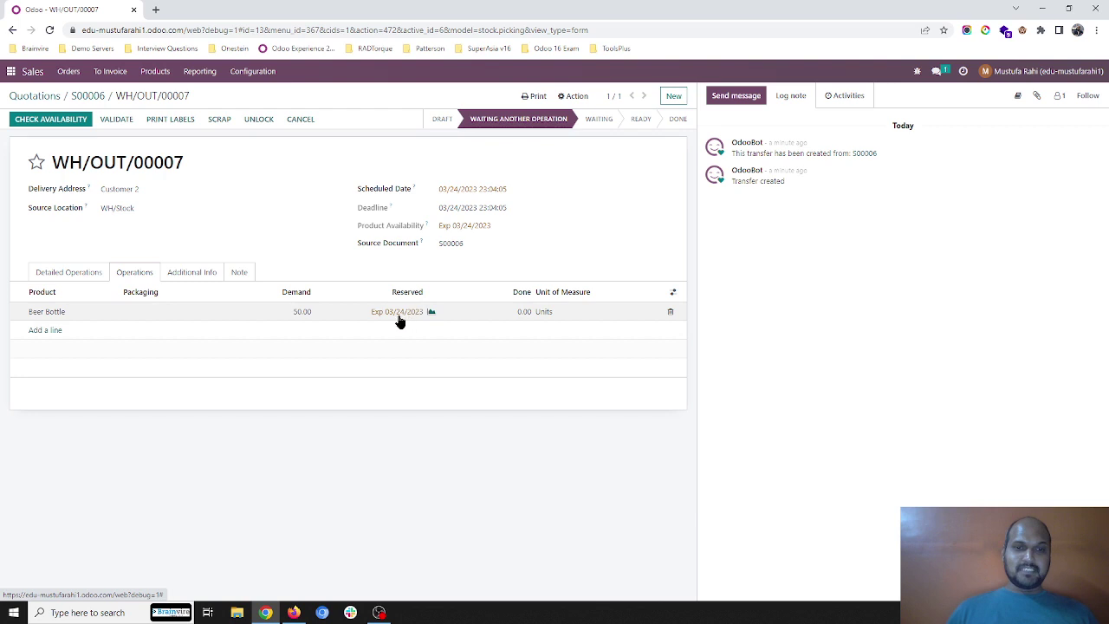
left_click(69, 121)
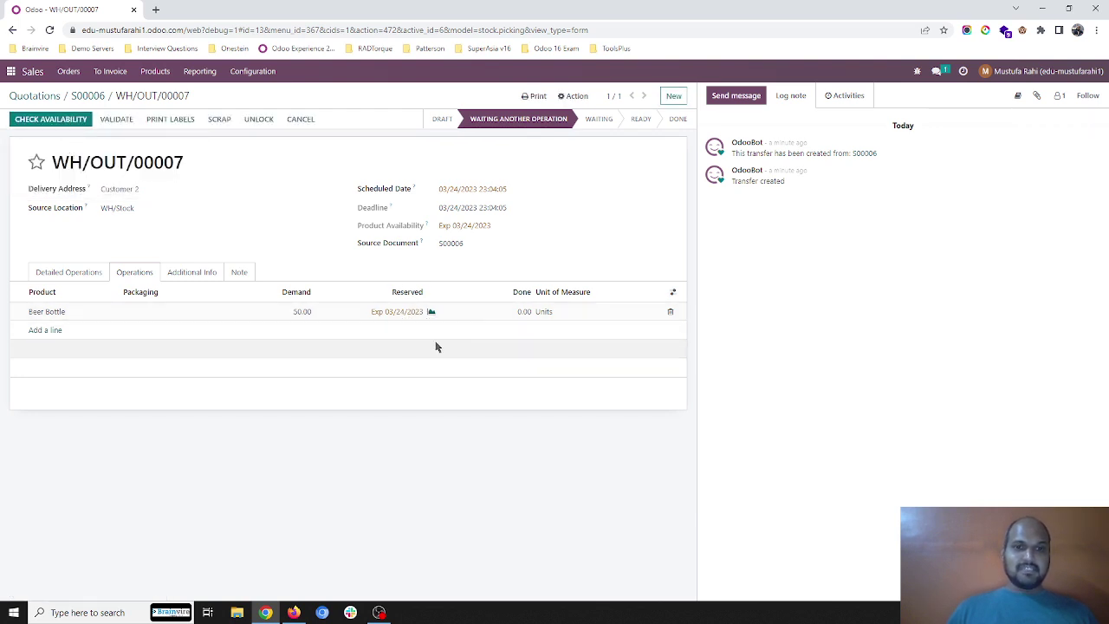
left_click(94, 95)
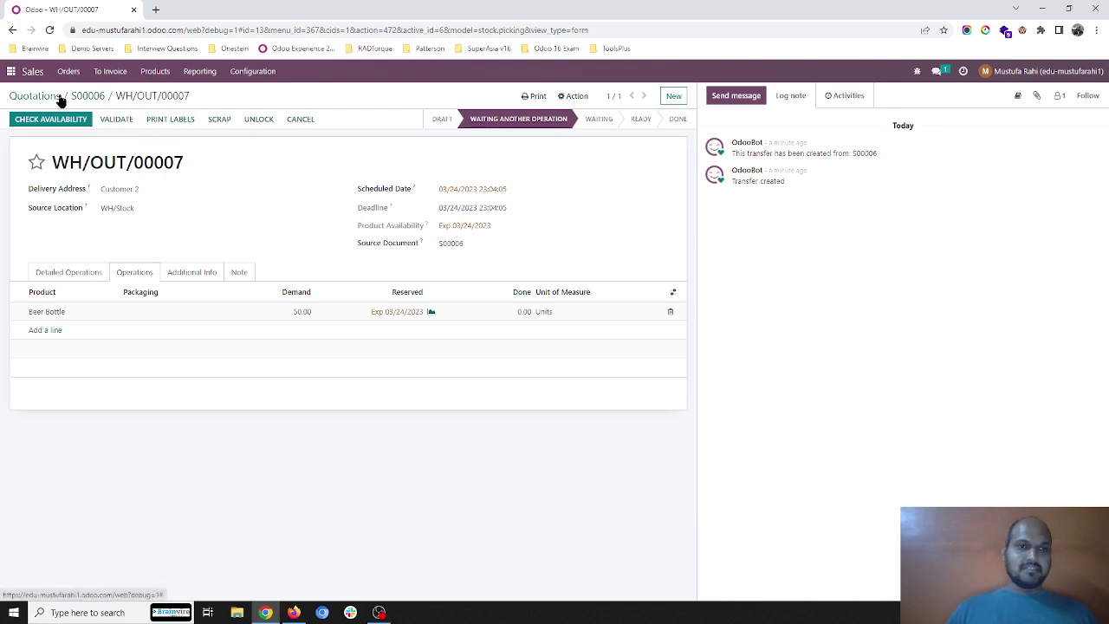
left_click(40, 97)
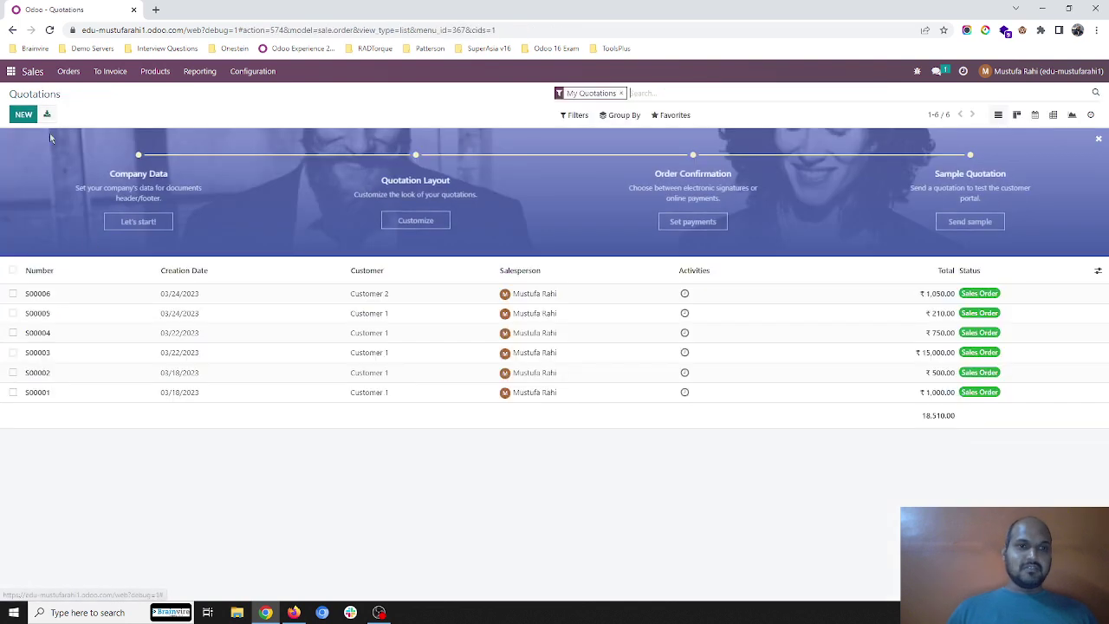
- Unreserve the 10 Beer Bottles on delivery WH/OUT/00006 from its forecast report, then return to S00005
left_click(120, 318)
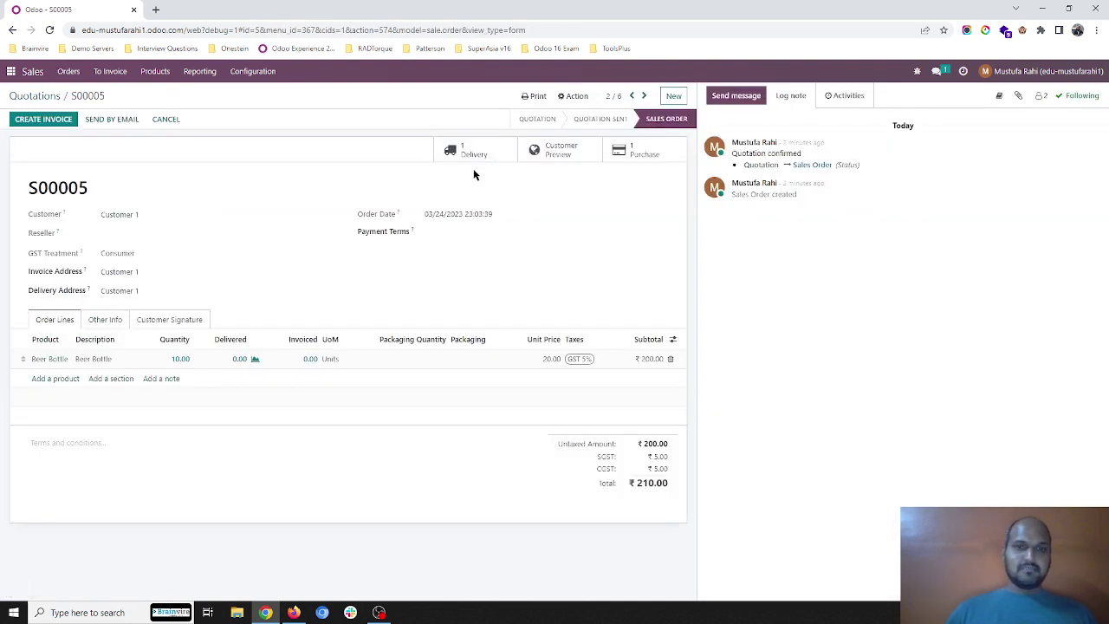
left_click(486, 149)
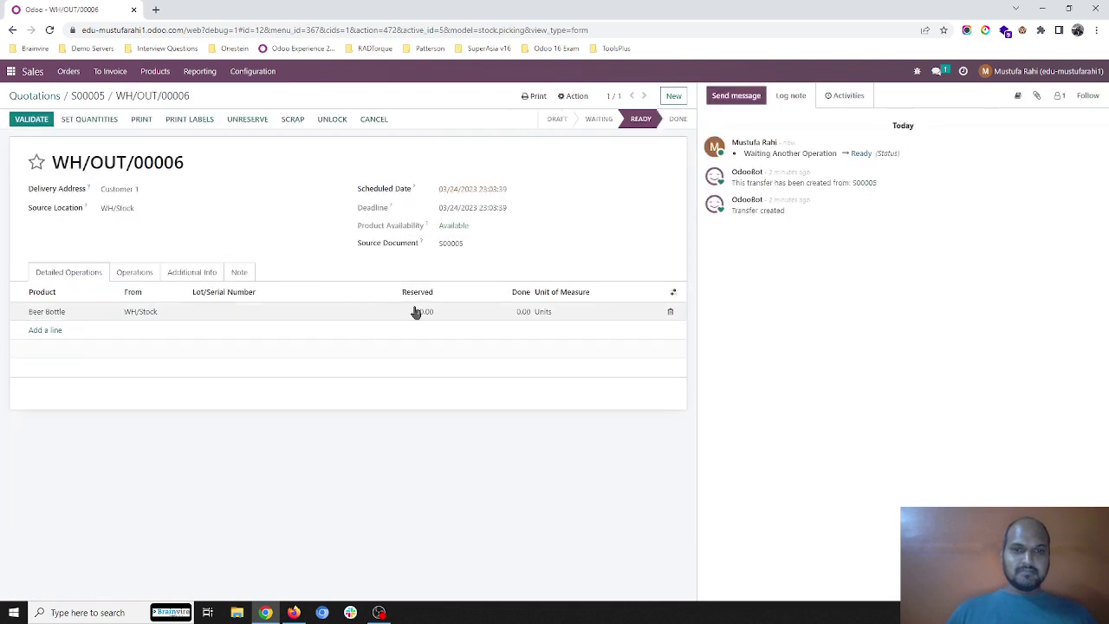
left_click(139, 274)
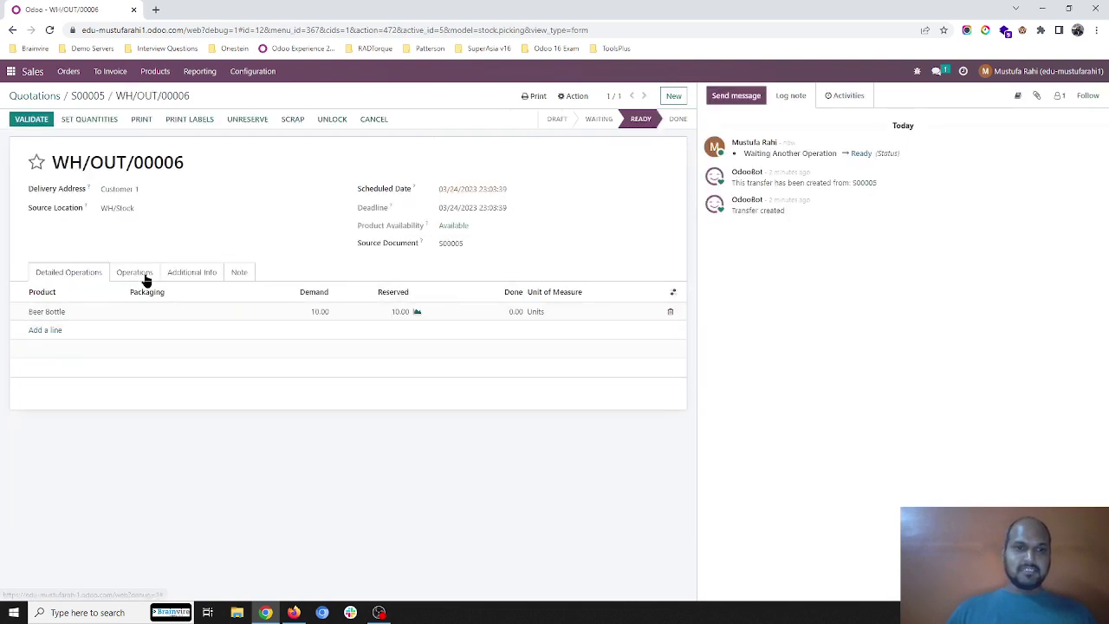
left_click(84, 274)
left_click(130, 276)
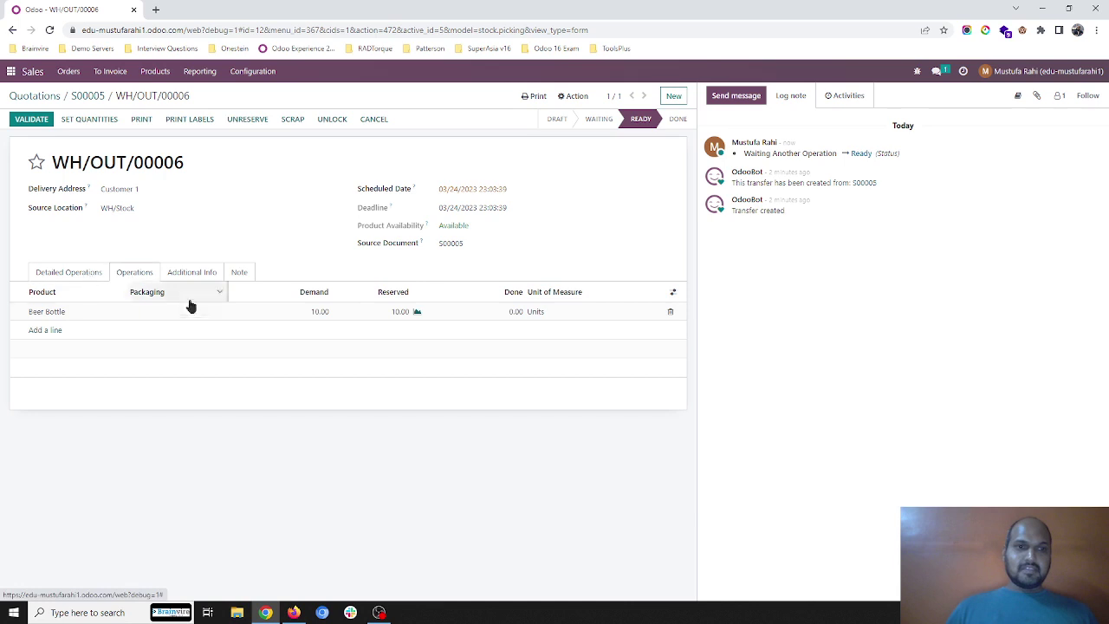
left_click(417, 316)
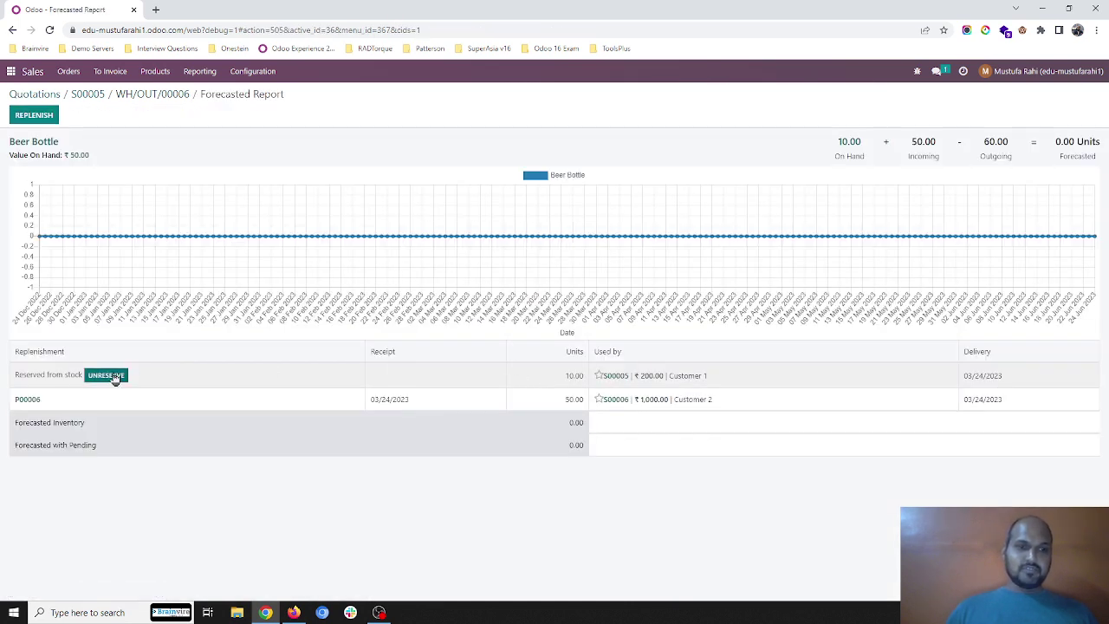
left_click(115, 379)
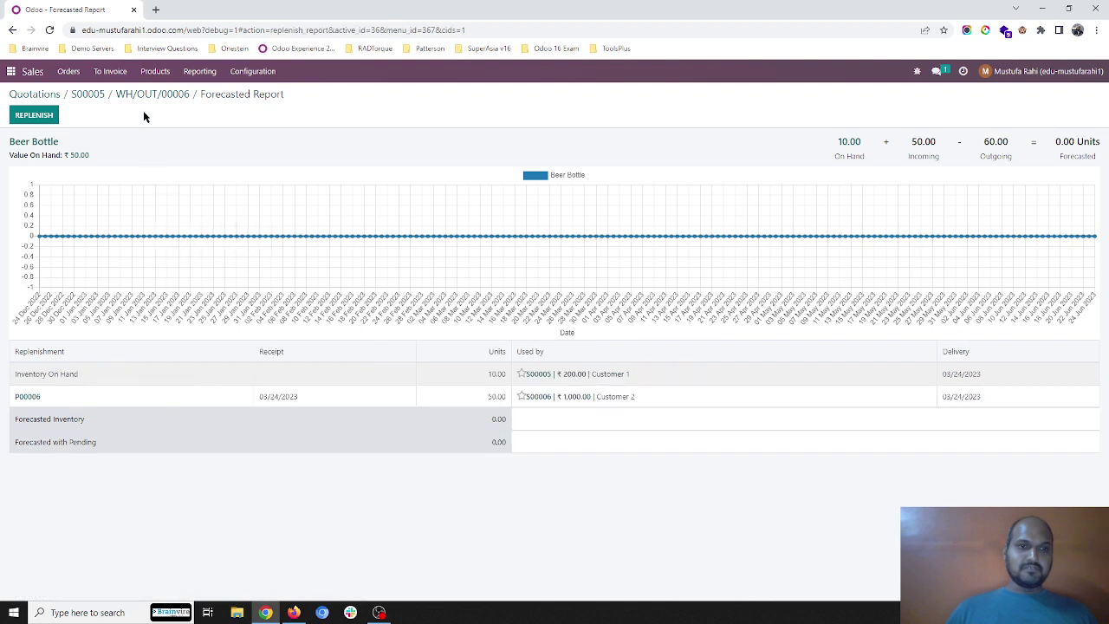
left_click(168, 94)
left_click(91, 95)
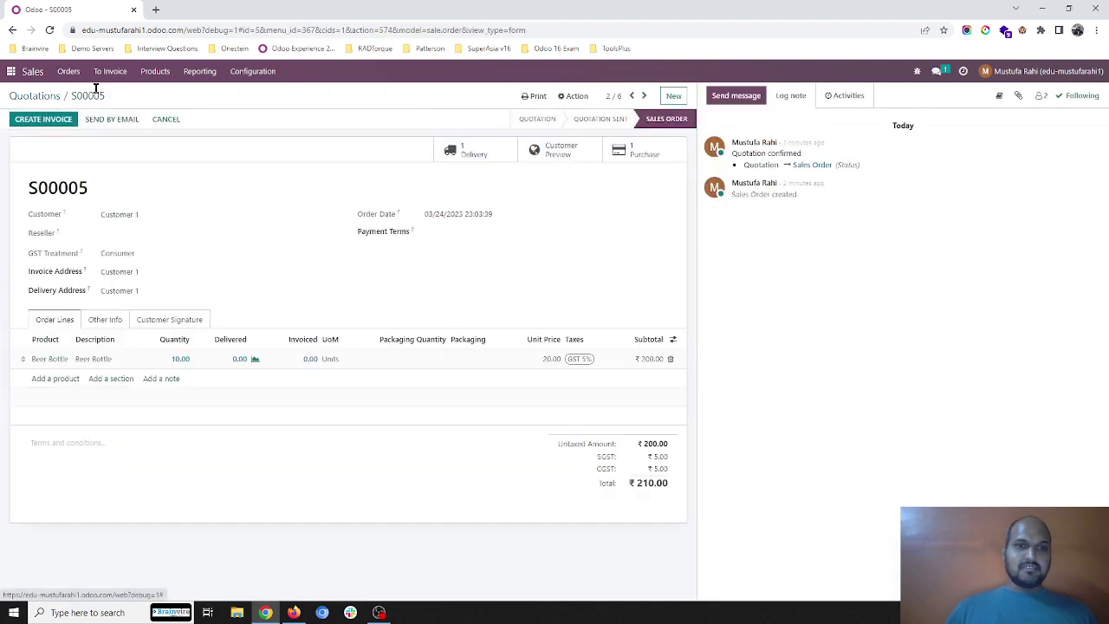
- Check availability on S00006's delivery WH/OUT/00007 to reserve the 10 Beer Bottles
left_click(39, 96)
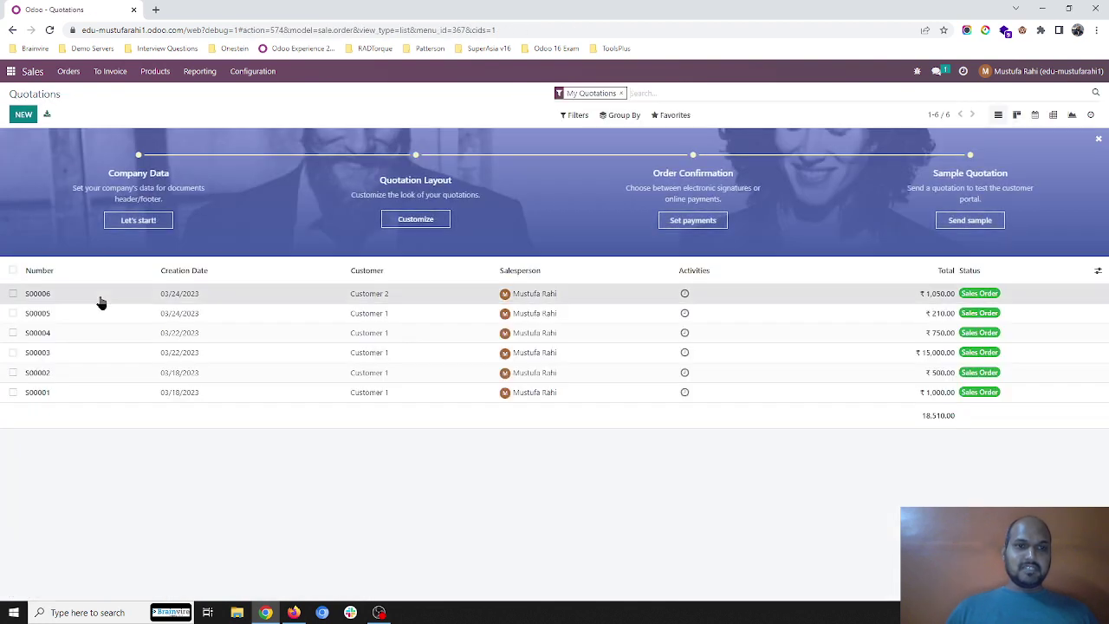
left_click(99, 295)
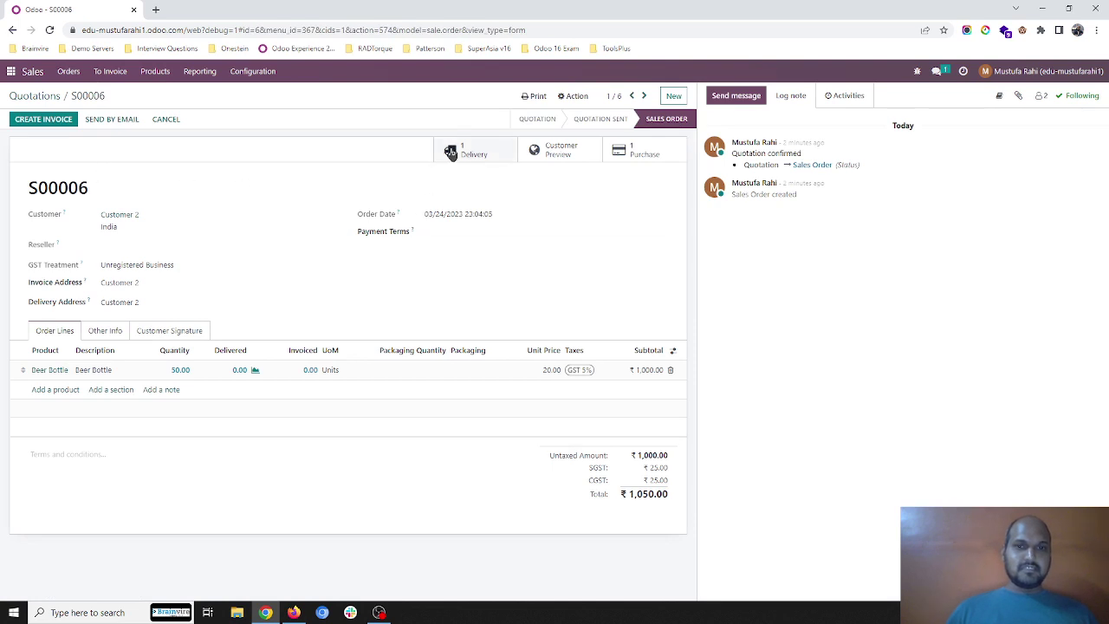
left_click(444, 149)
left_click(51, 119)
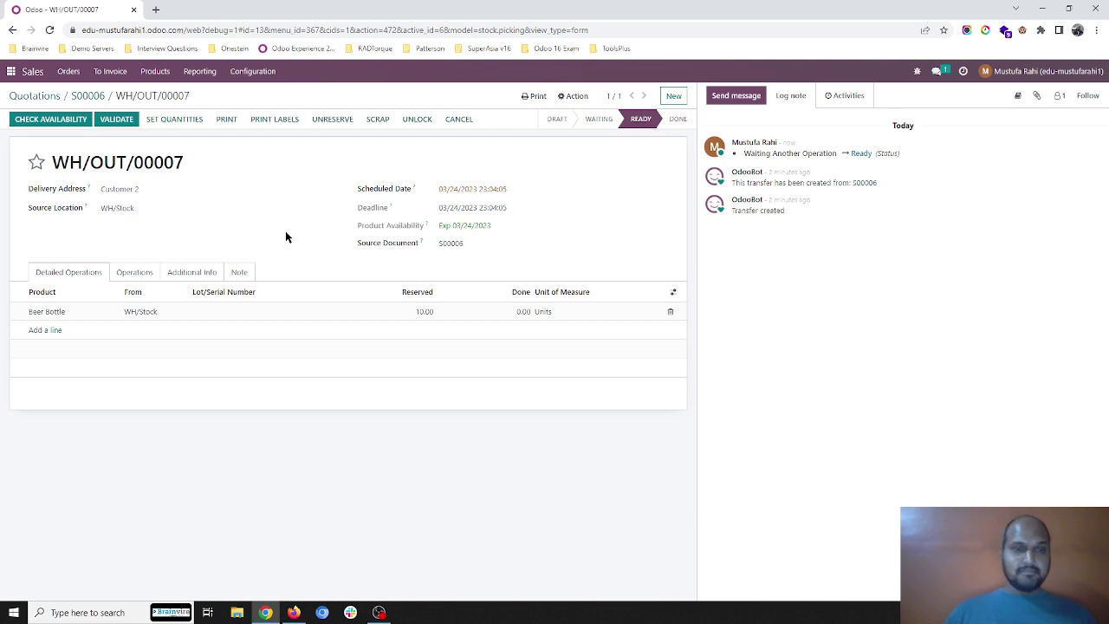
left_click(89, 98)
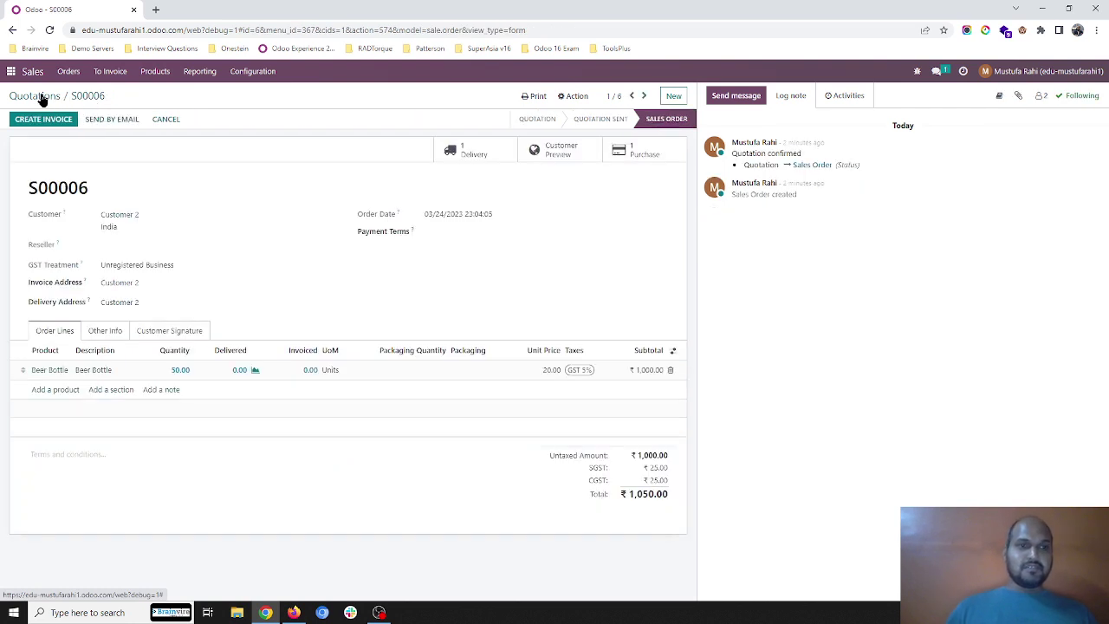
left_click(40, 99)
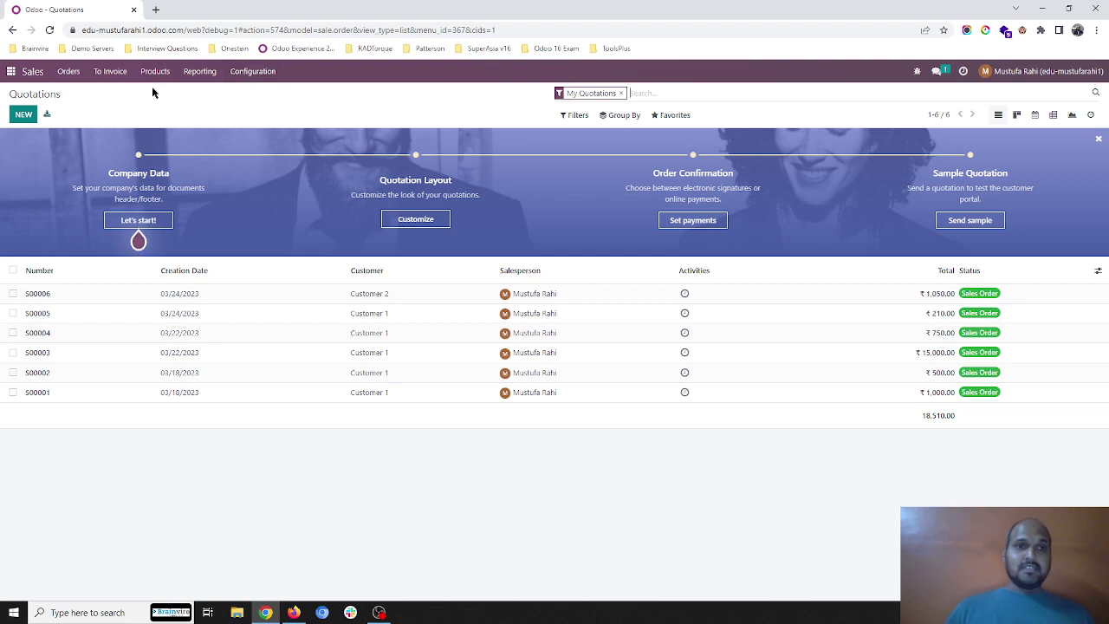
left_click(12, 71)
- Open the WH: Stock (Buy) rule on the Buy route in Inventory configuration
left_click(677, 208)
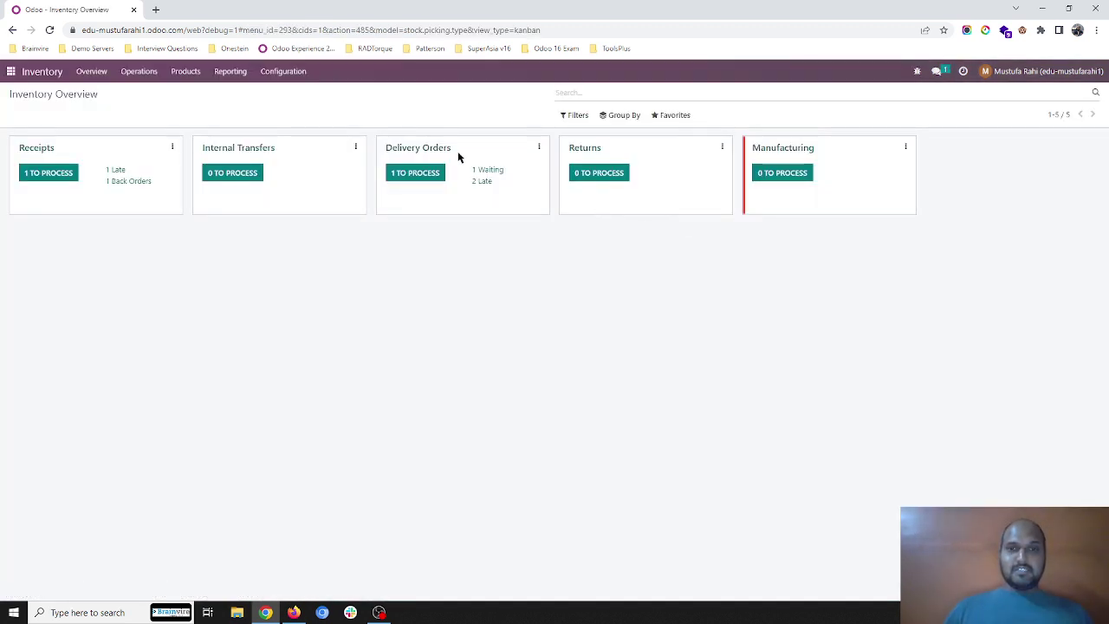
left_click(269, 78)
left_click(295, 156)
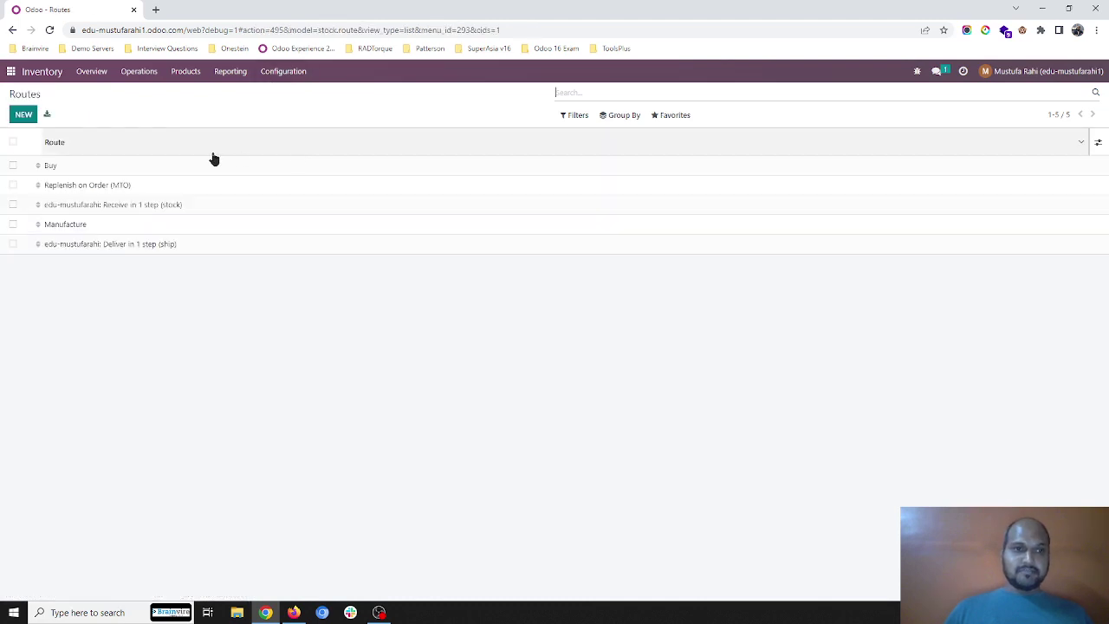
left_click(151, 166)
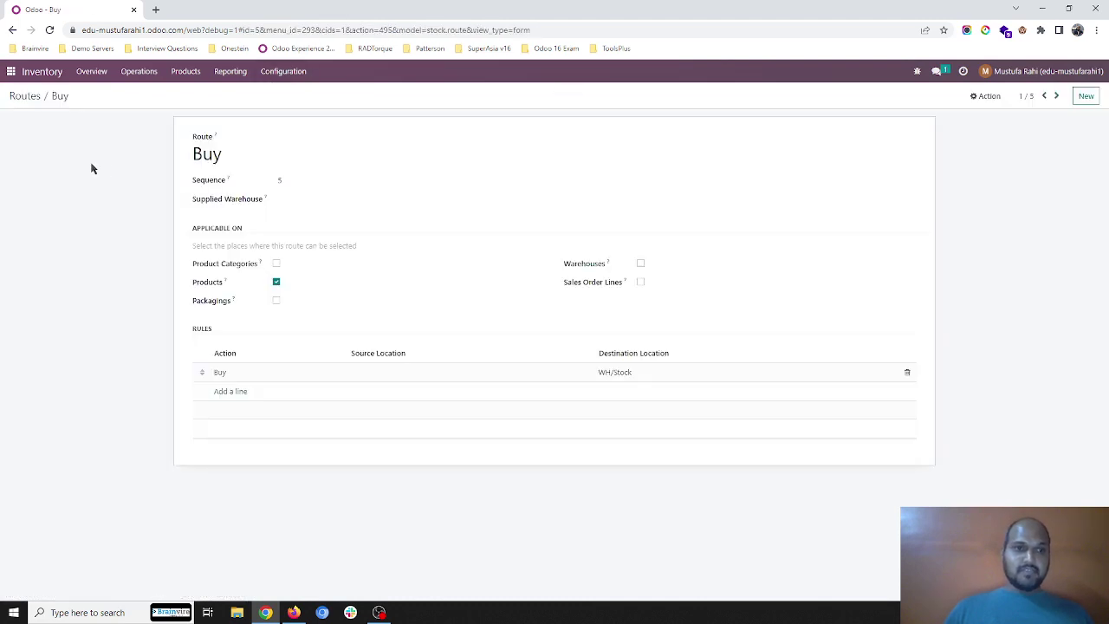
left_click(445, 378)
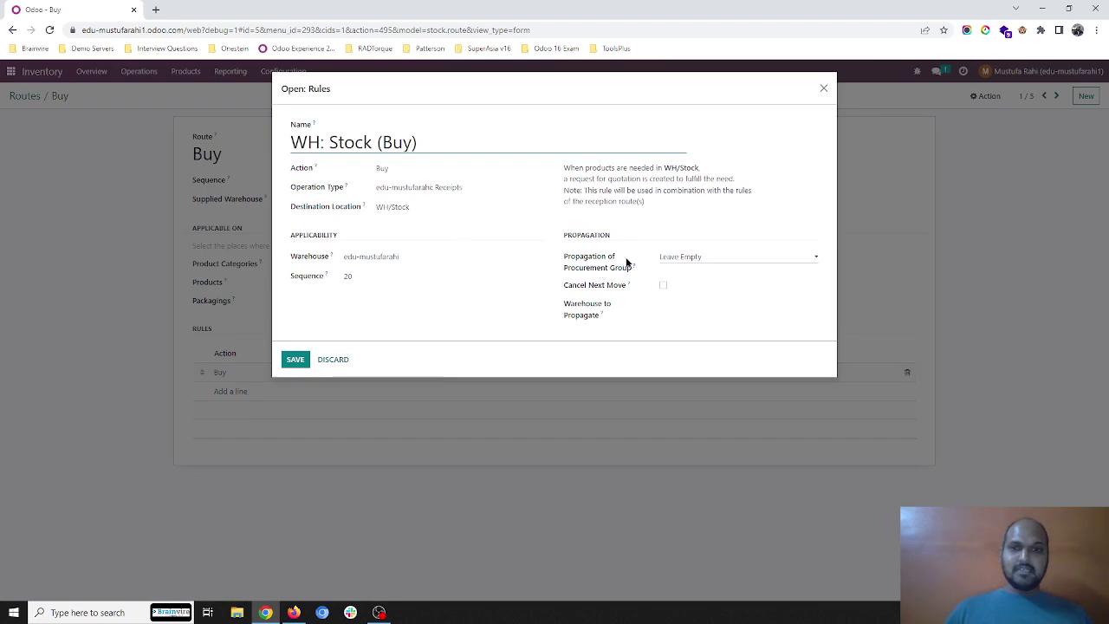
- Set the rule's Propagation of Procurement Group to Propagate and save it
left_click(700, 258)
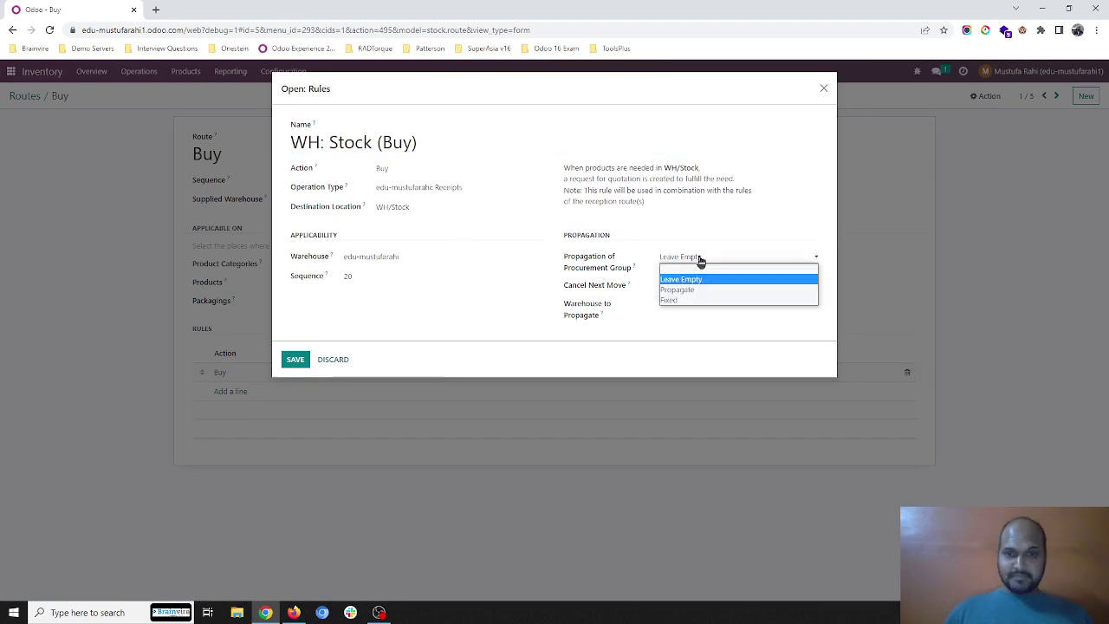
left_click(694, 290)
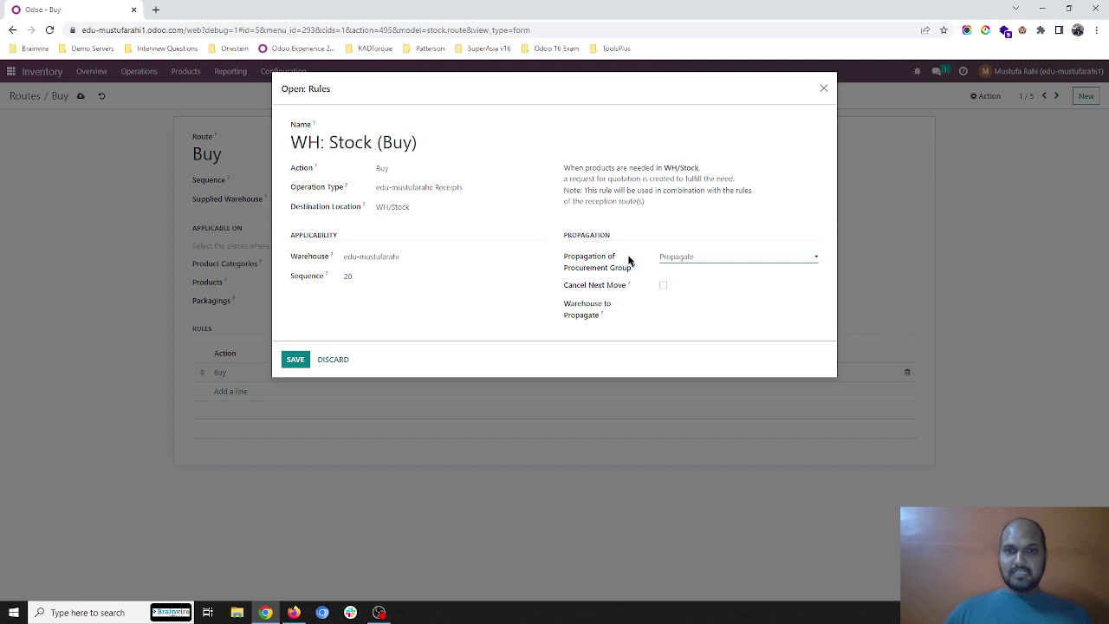
left_click(689, 260)
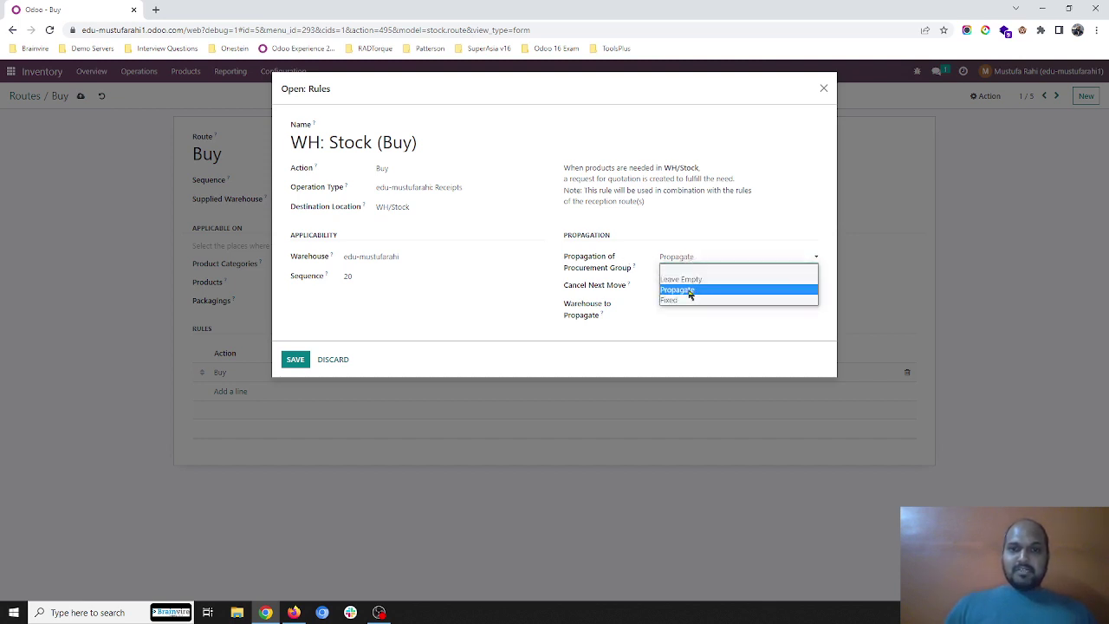
left_click(693, 281)
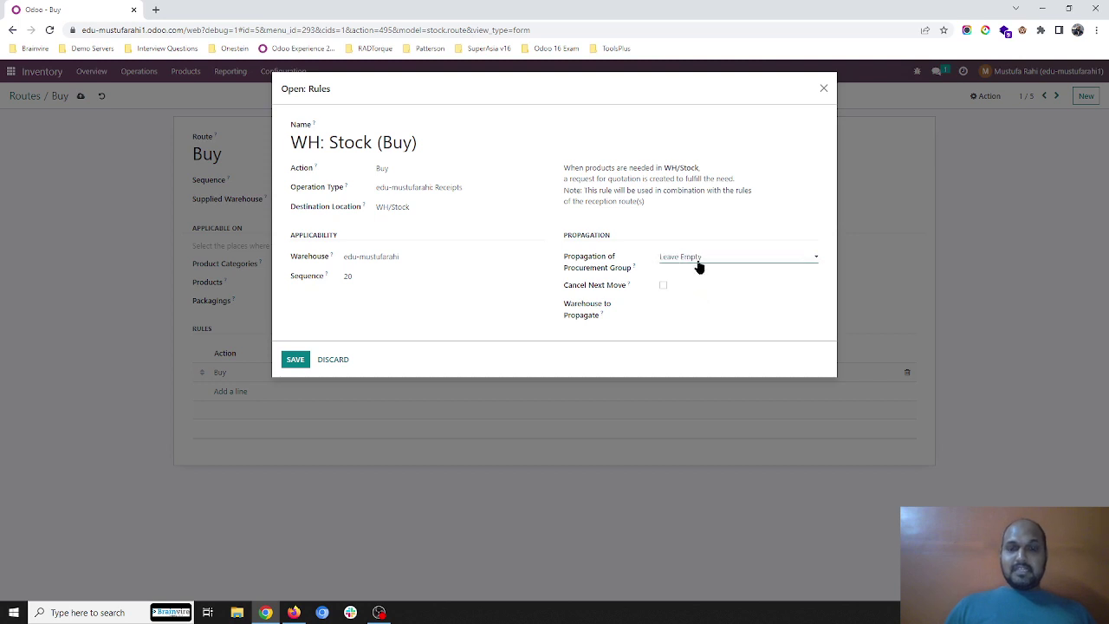
left_click(700, 262)
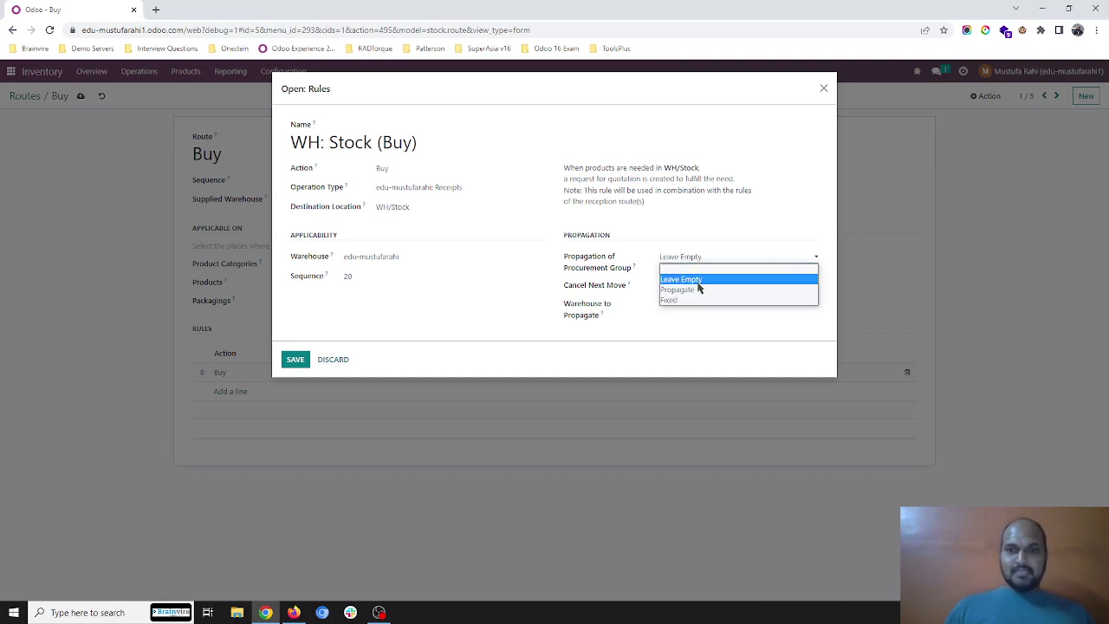
left_click(699, 289)
left_click(294, 358)
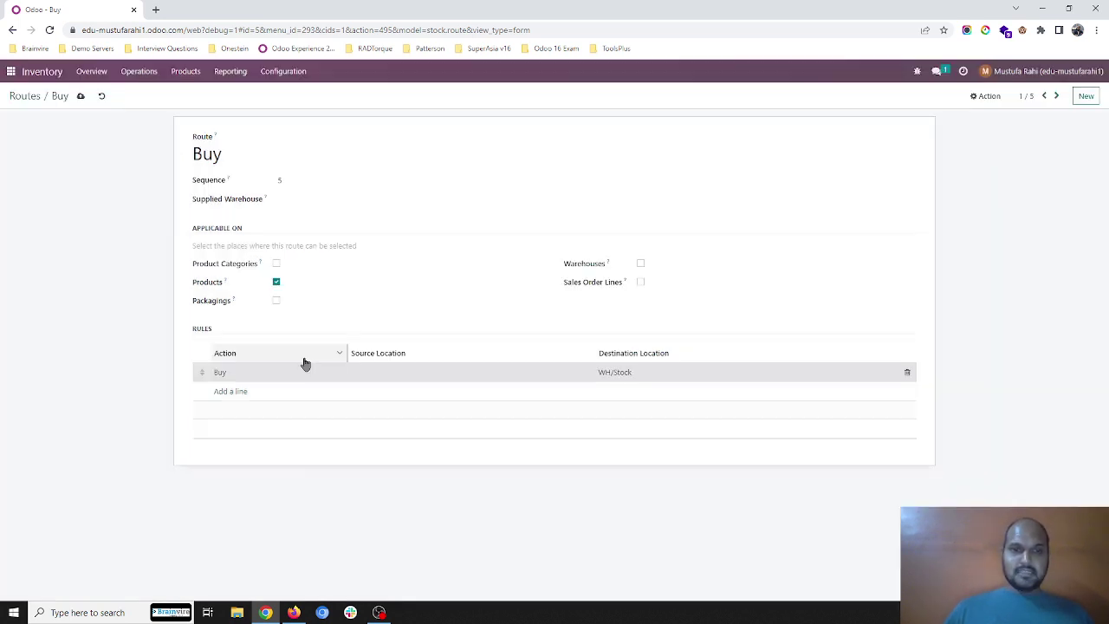
left_click(11, 71)
- Create and confirm a quotation for Customer 1 with 5 Beer Bottles
left_click(598, 138)
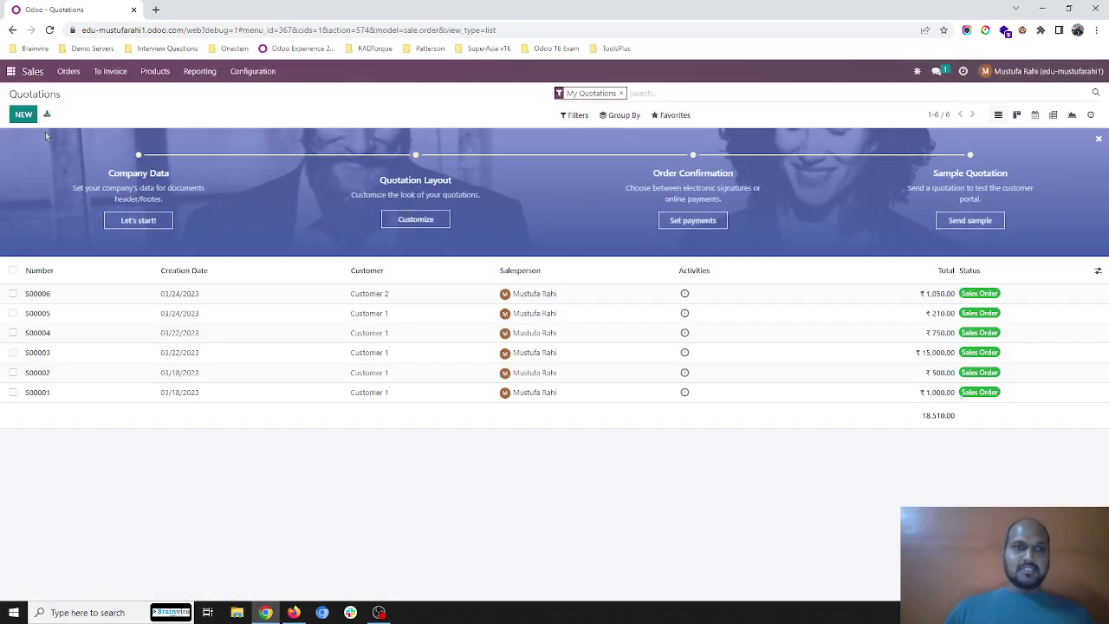
left_click(21, 116)
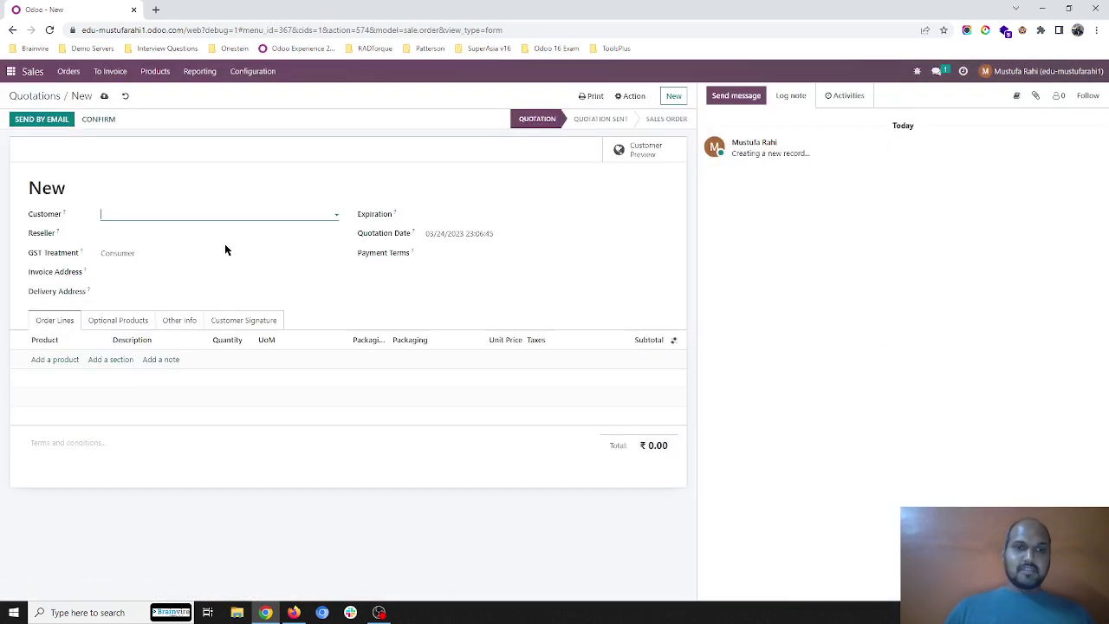
left_click(177, 217)
left_click(168, 234)
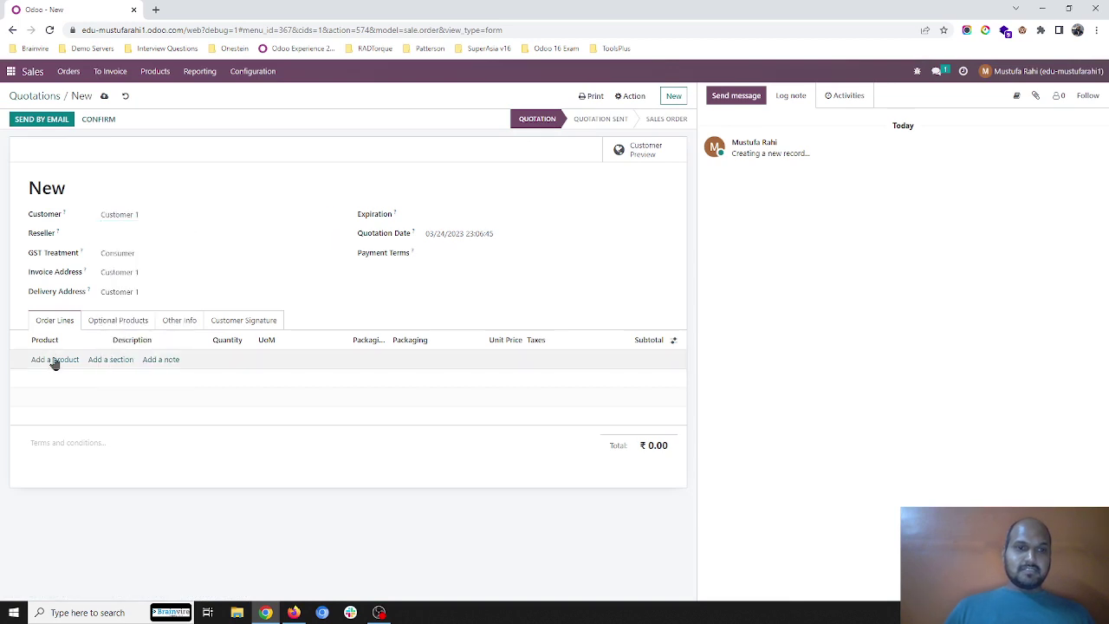
left_click(54, 360)
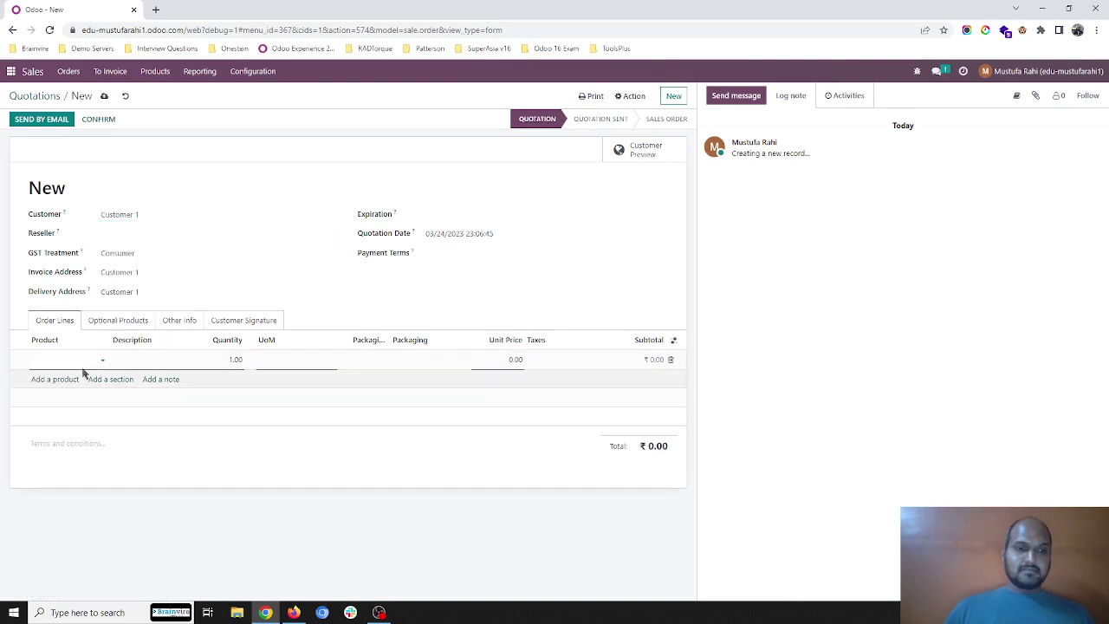
type("bee")
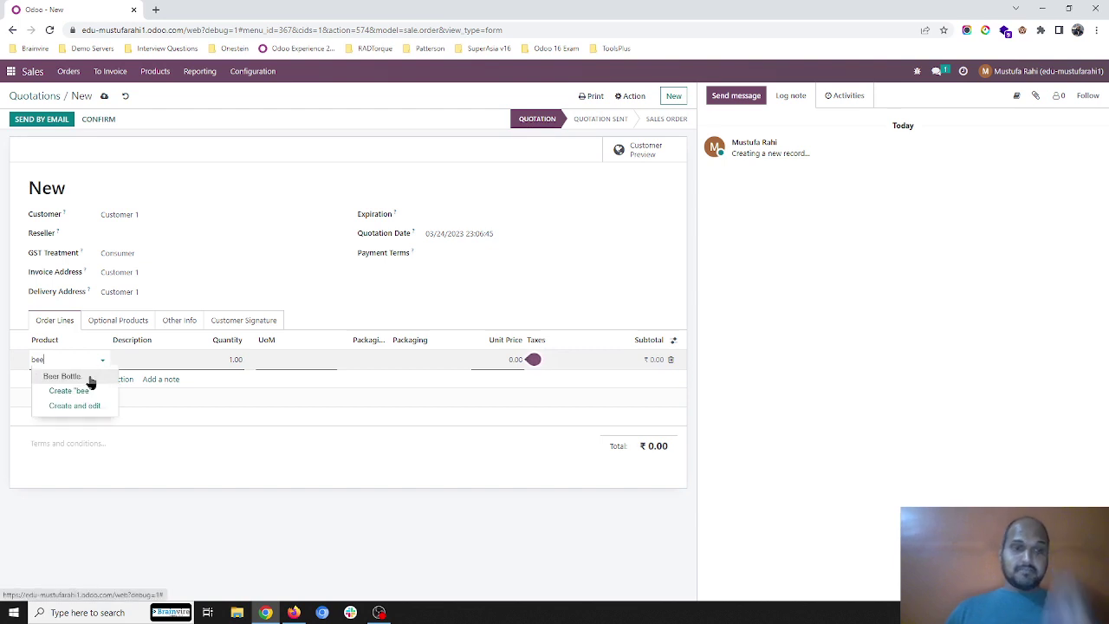
left_click(95, 377)
left_click(219, 361)
type("5")
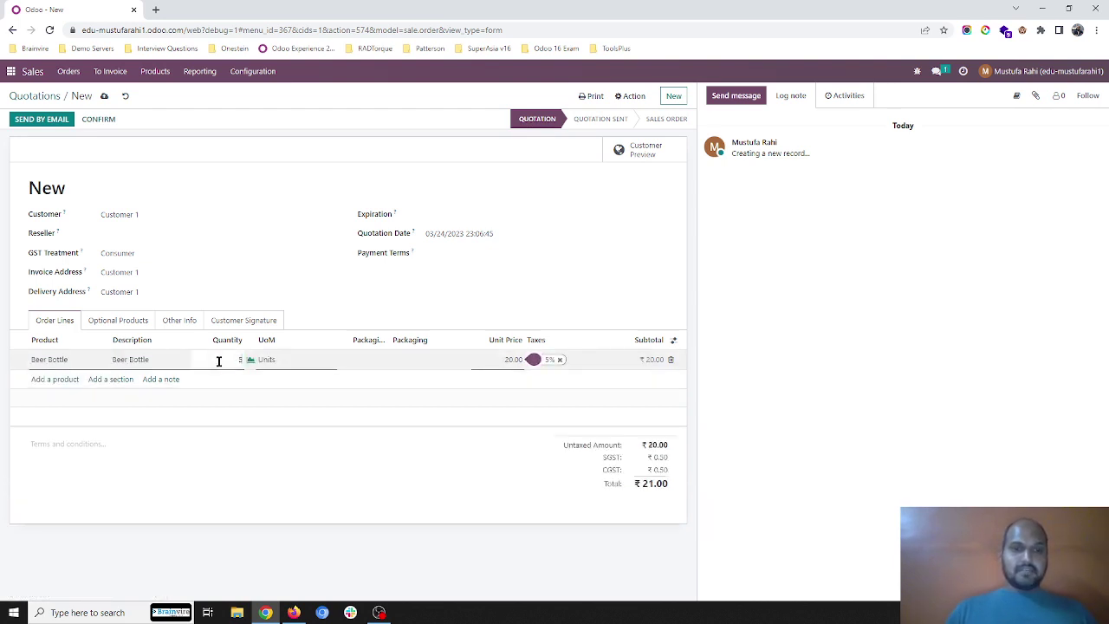
left_click(187, 272)
left_click(103, 120)
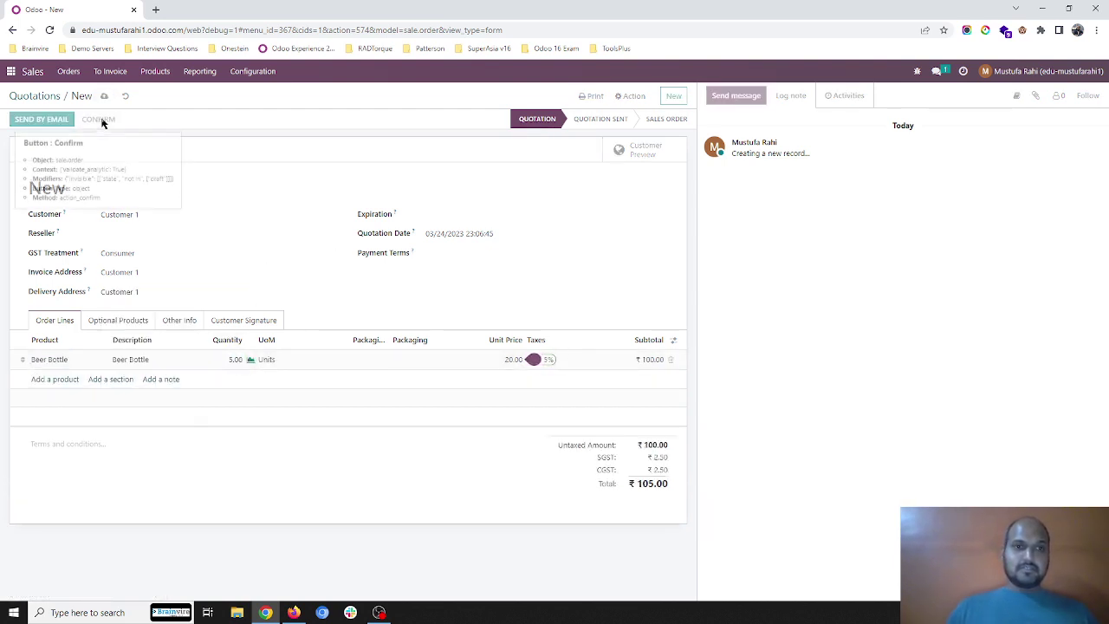
- Inspect the generated RFQ P00007's Other Information, then start a new quotation
left_click(635, 155)
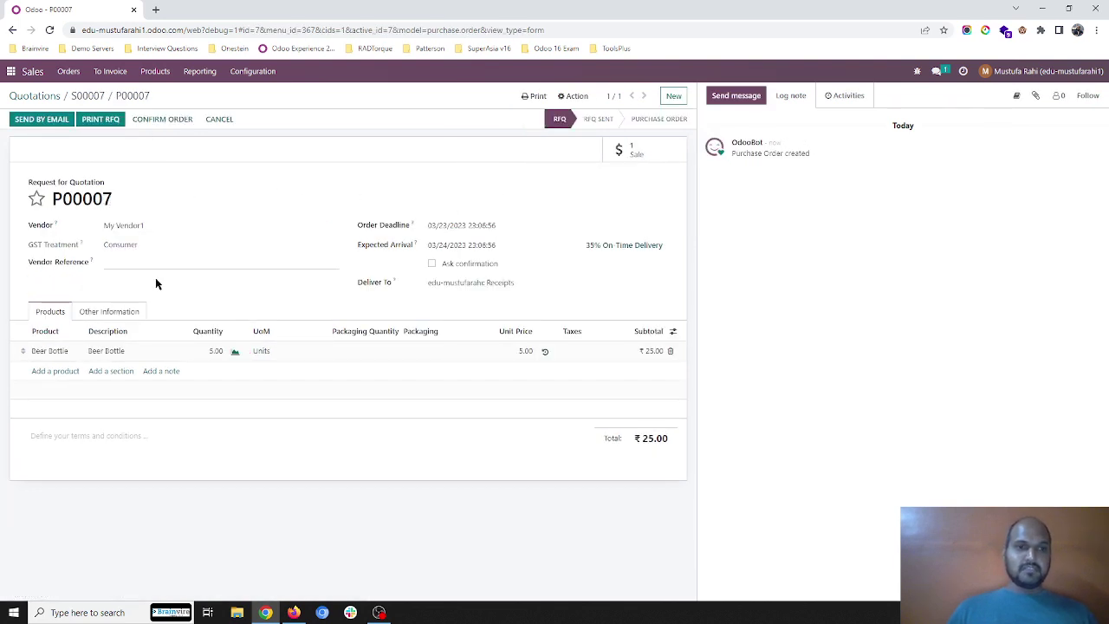
left_click(130, 314)
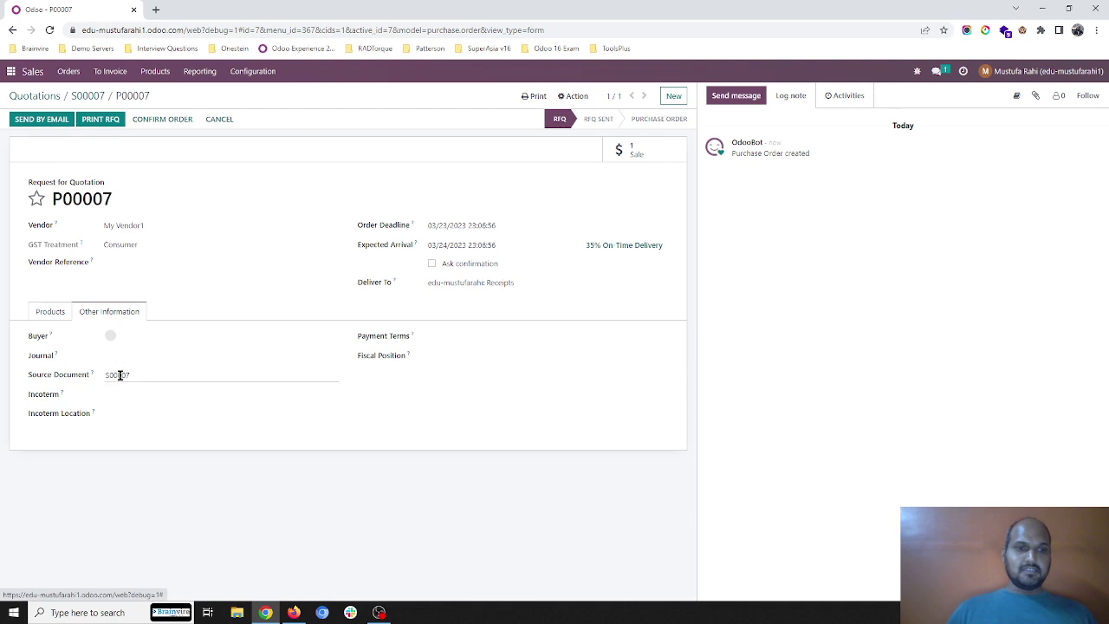
left_click(42, 97)
left_click(21, 112)
left_click(135, 213)
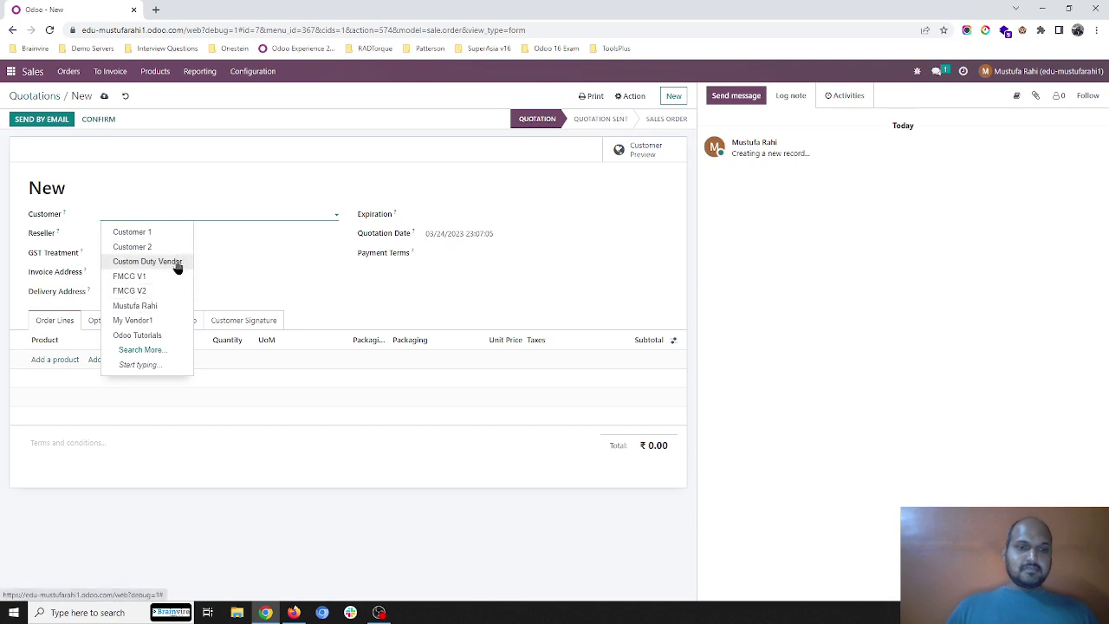
- Confirm a quotation for a different customer with 10 Beer Bottles as S00008
left_click(167, 306)
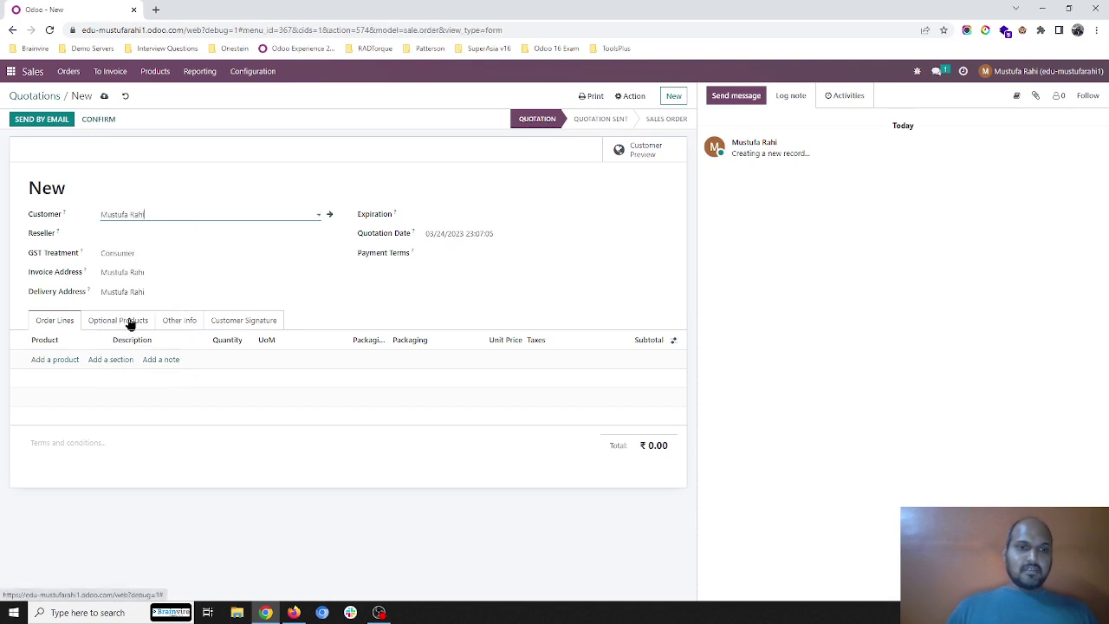
left_click(57, 359)
type("bee")
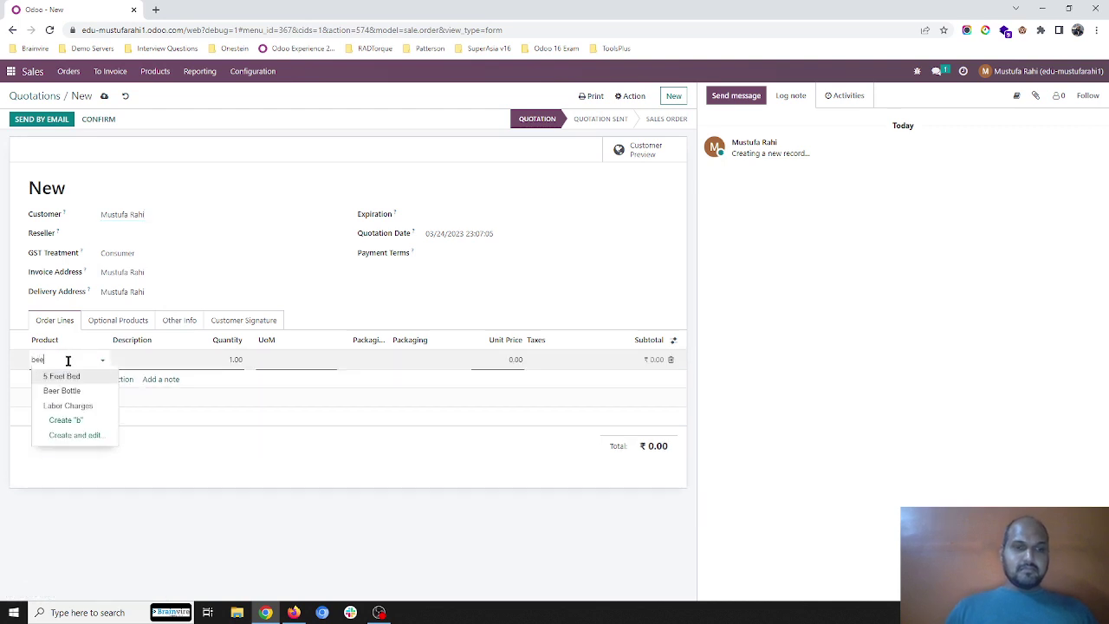
left_click(76, 383)
left_click(227, 368)
type("10")
left_click(238, 272)
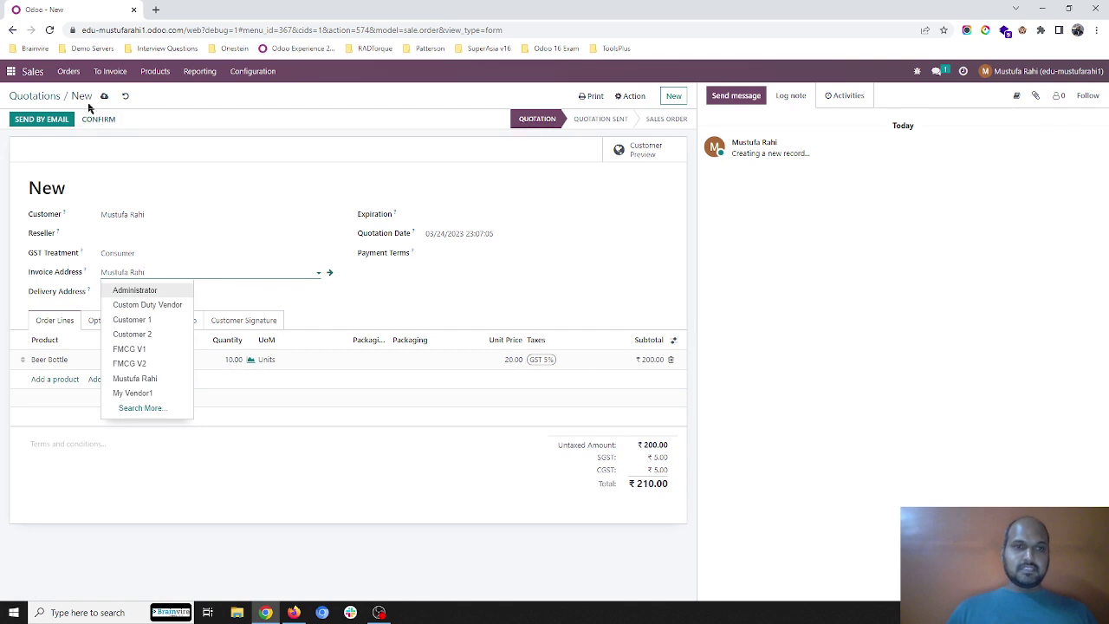
left_click(95, 120)
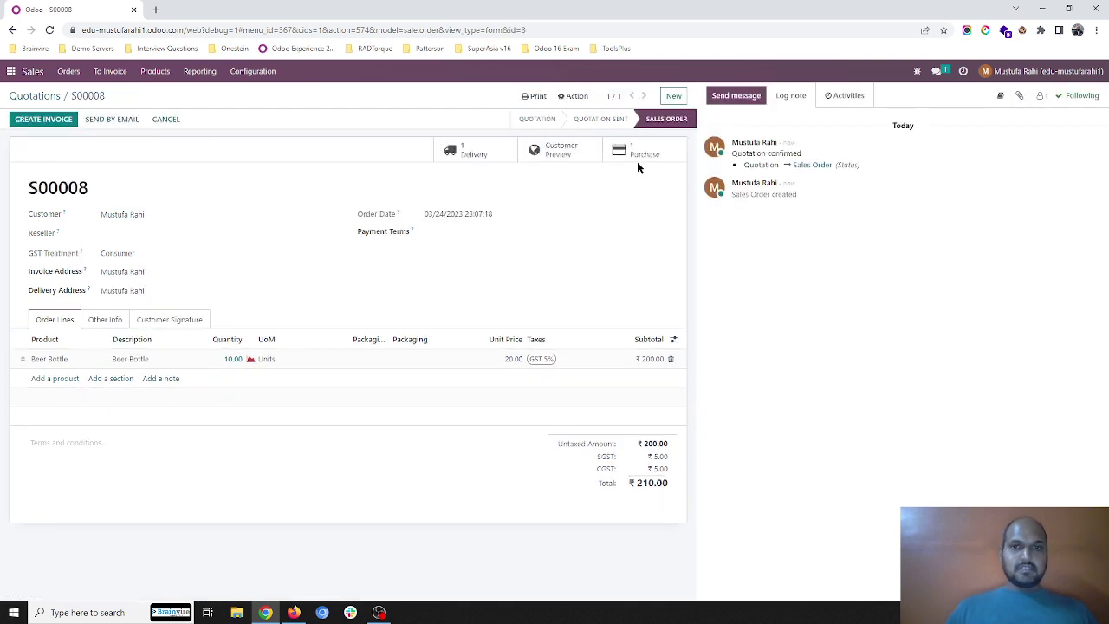
- Check RFQ P00008's Other Information, then go back to the quotations list
left_click(637, 156)
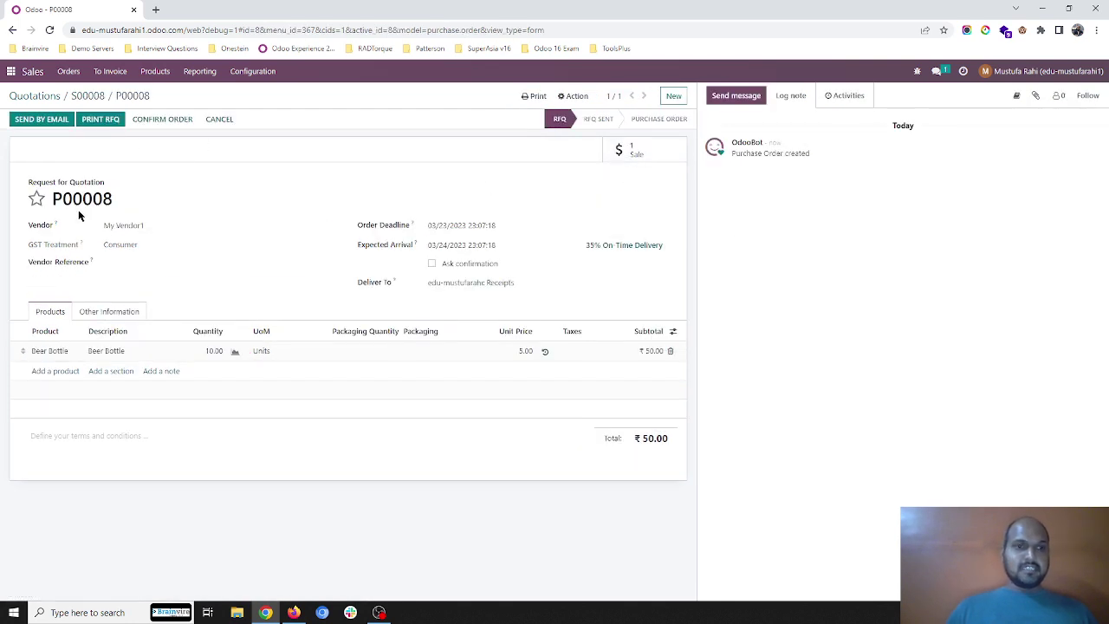
left_click(117, 311)
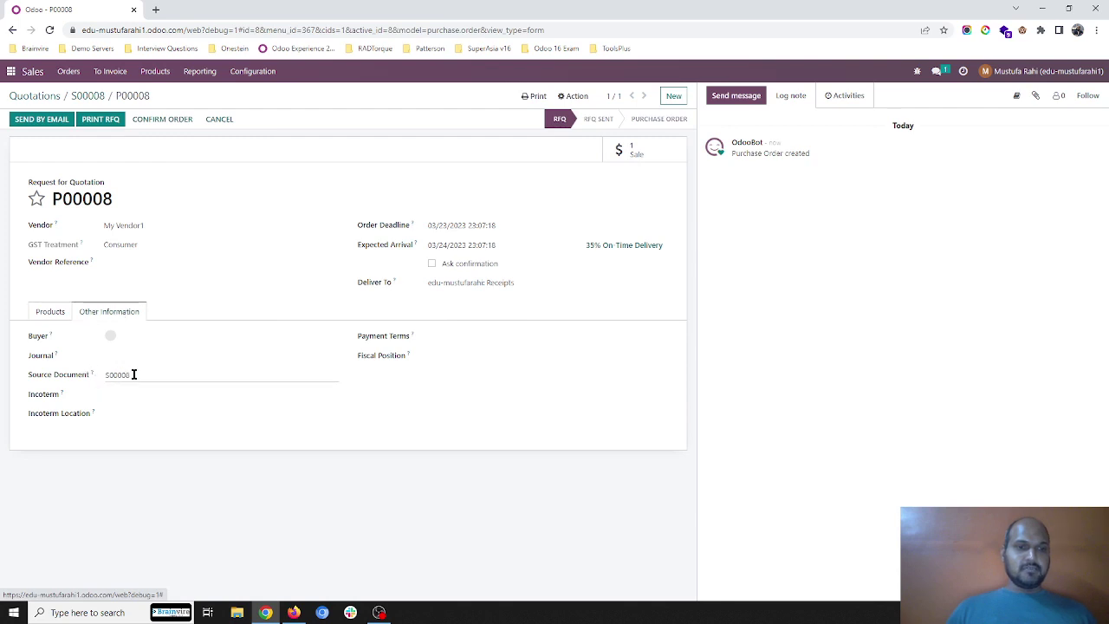
left_click(89, 96)
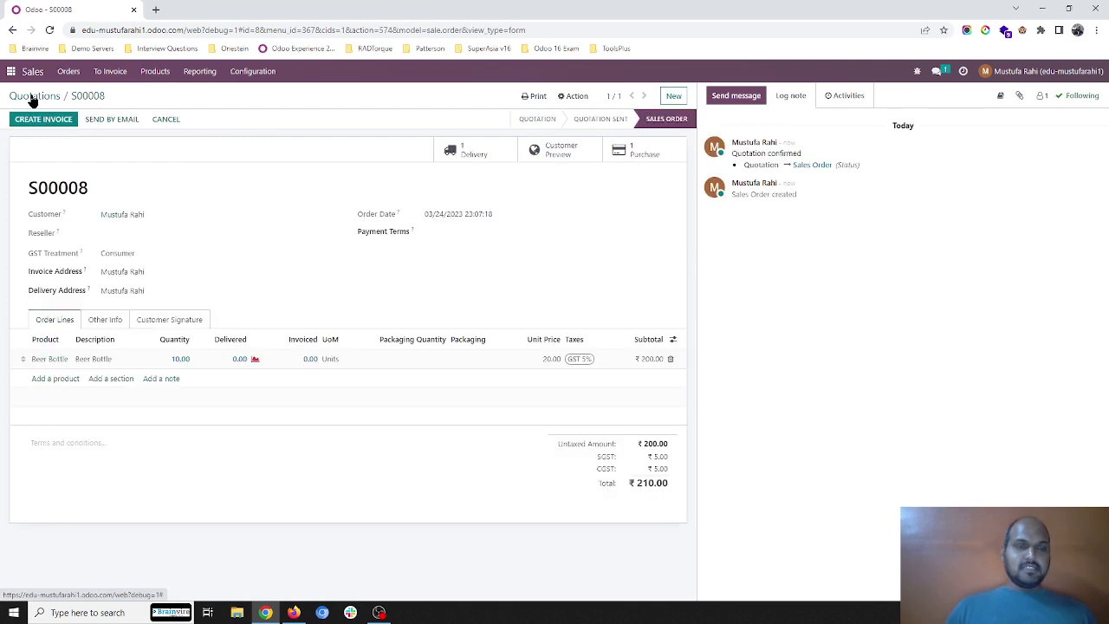
left_click(32, 97)
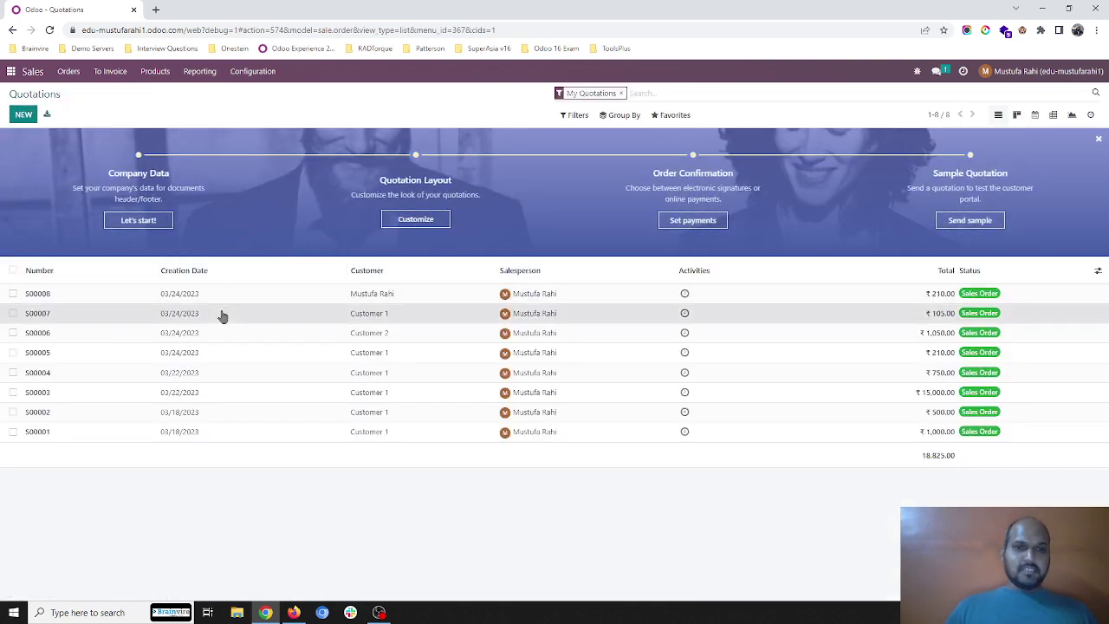
- Review RFQ P00007 from S00007, including its Other Information source document
left_click(222, 316)
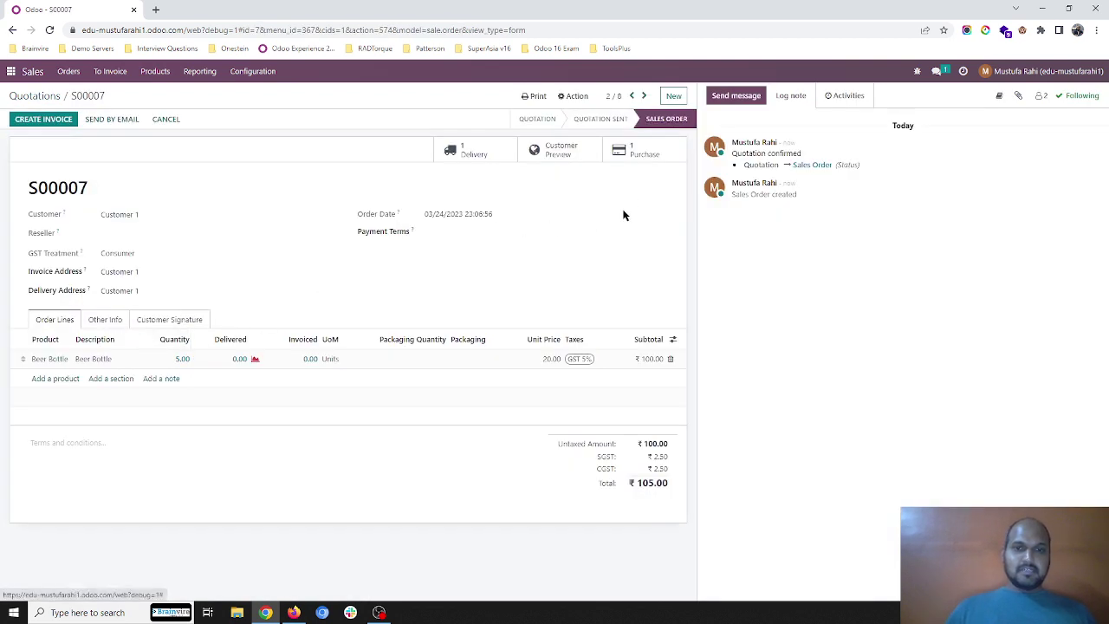
left_click(639, 152)
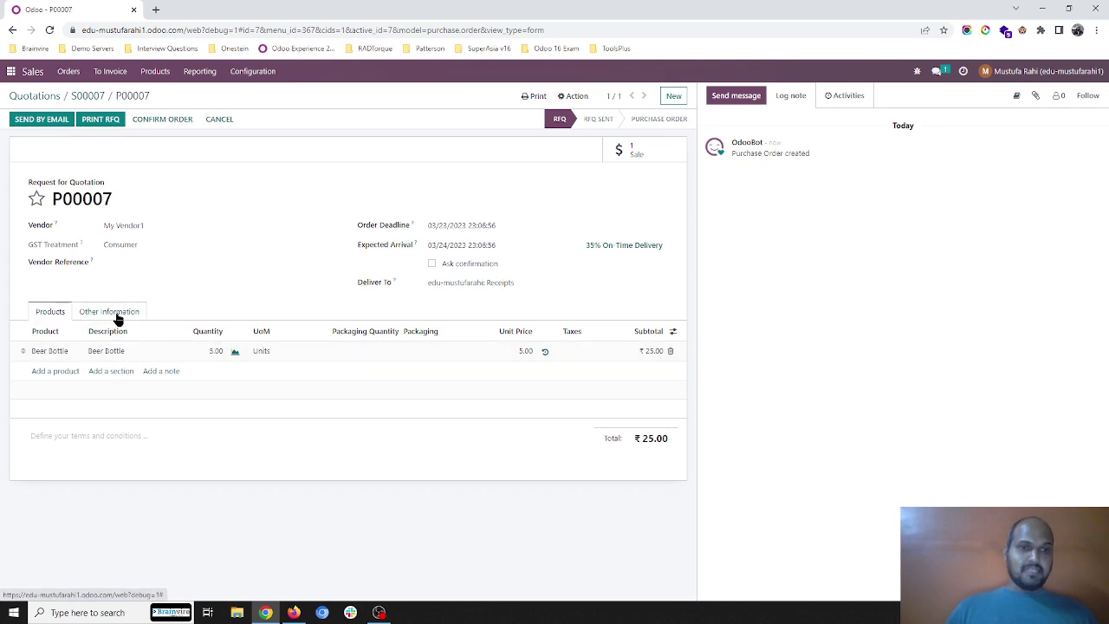
left_click(87, 97)
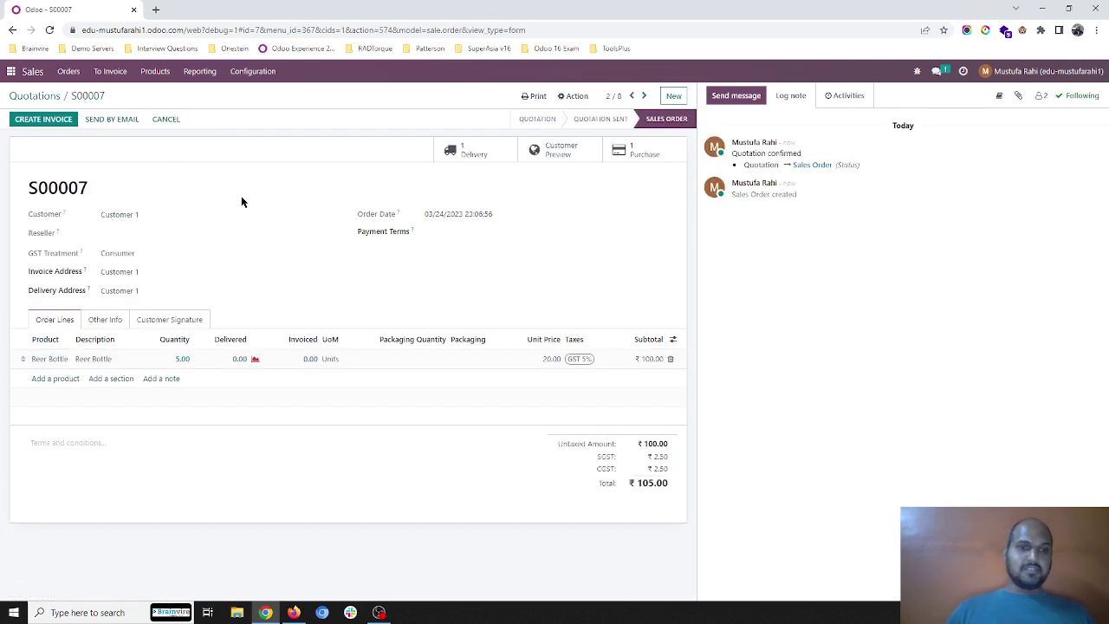
left_click(26, 97)
left_click(176, 319)
left_click(641, 150)
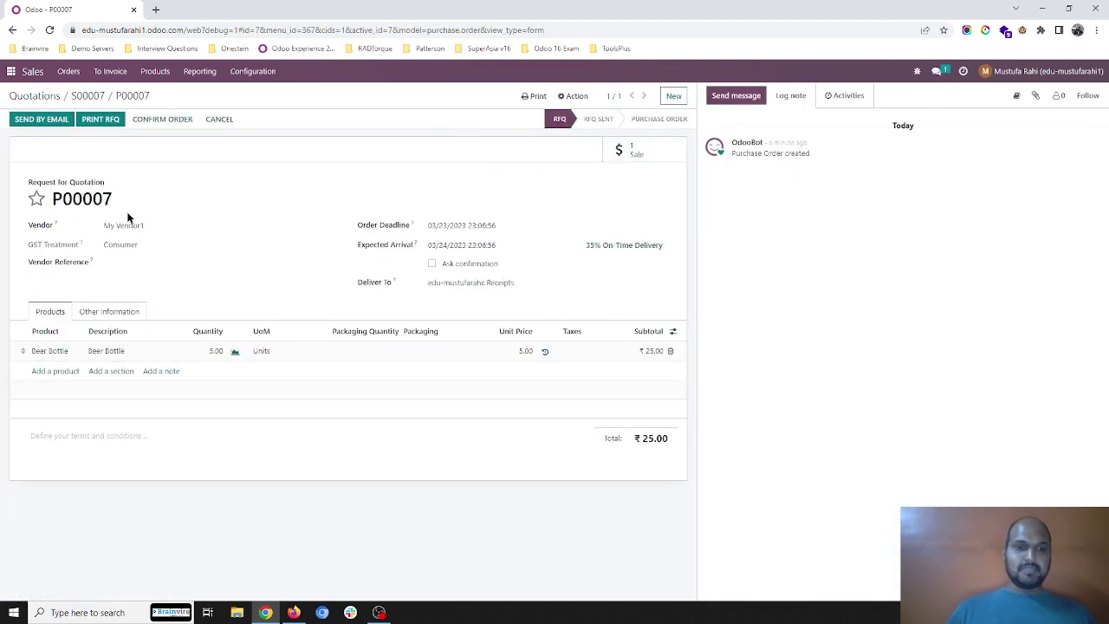
left_click(116, 317)
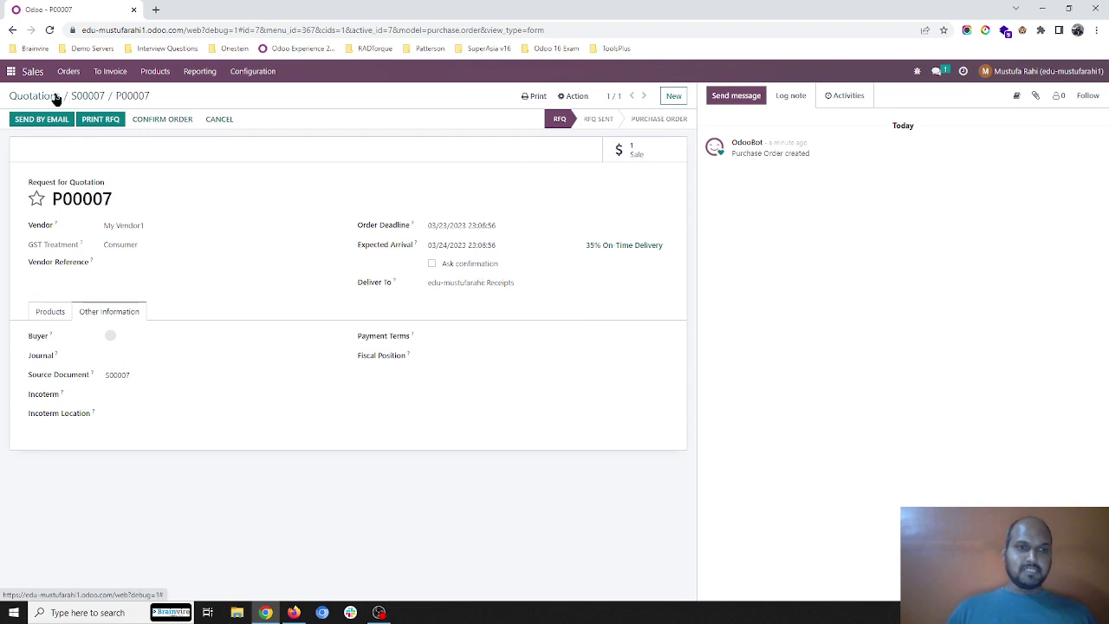
left_click(56, 98)
- Review RFQ P00008 from S00008, its Other Information and product lines
left_click(89, 296)
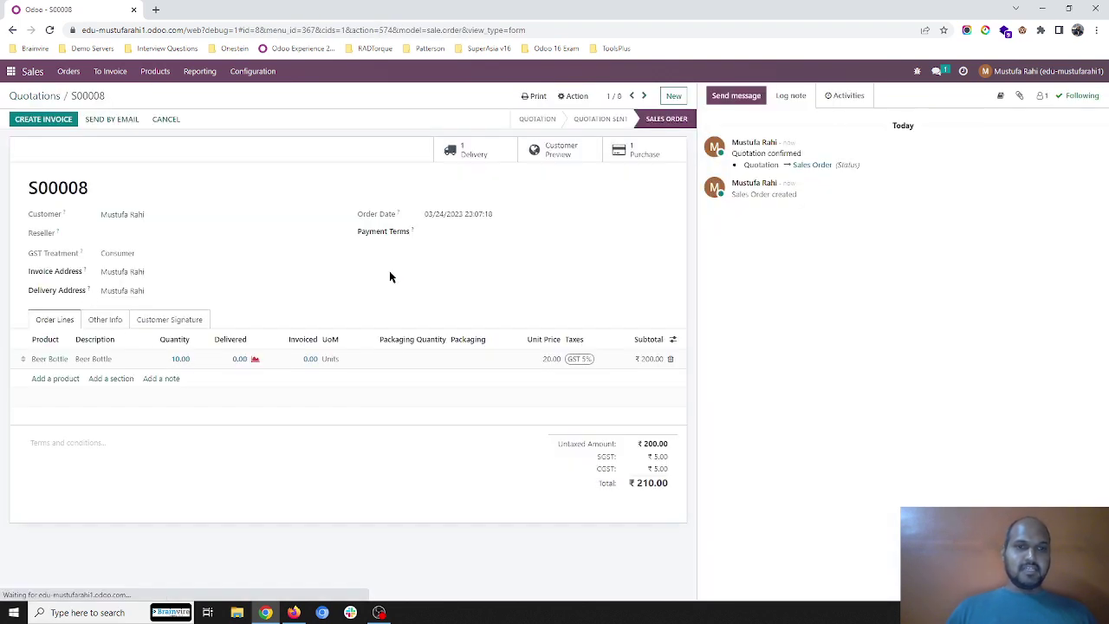
left_click(639, 149)
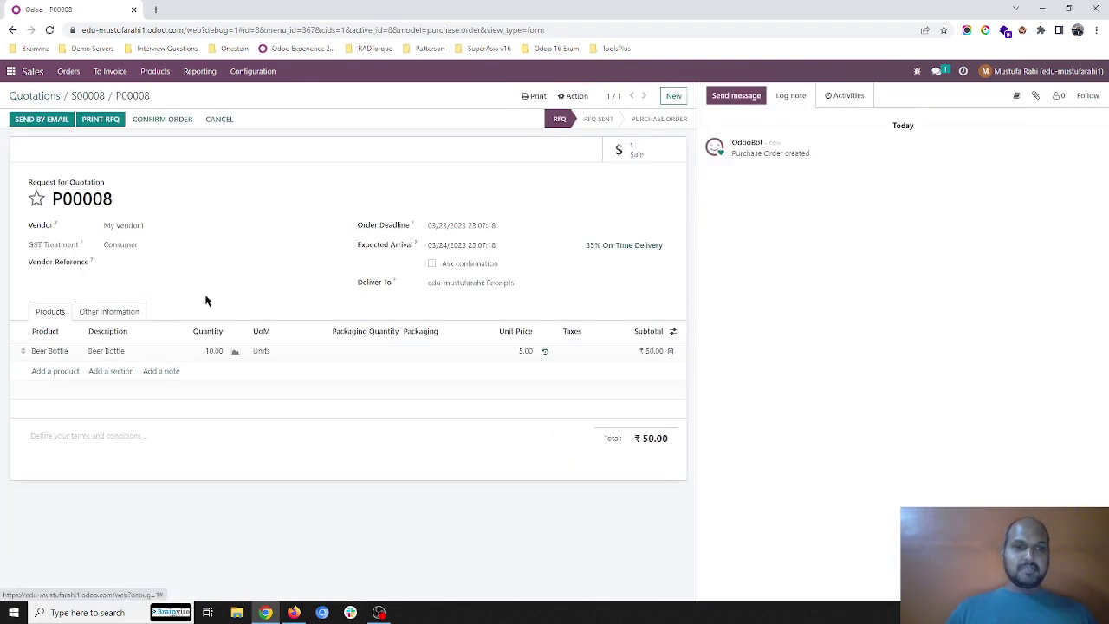
left_click(126, 313)
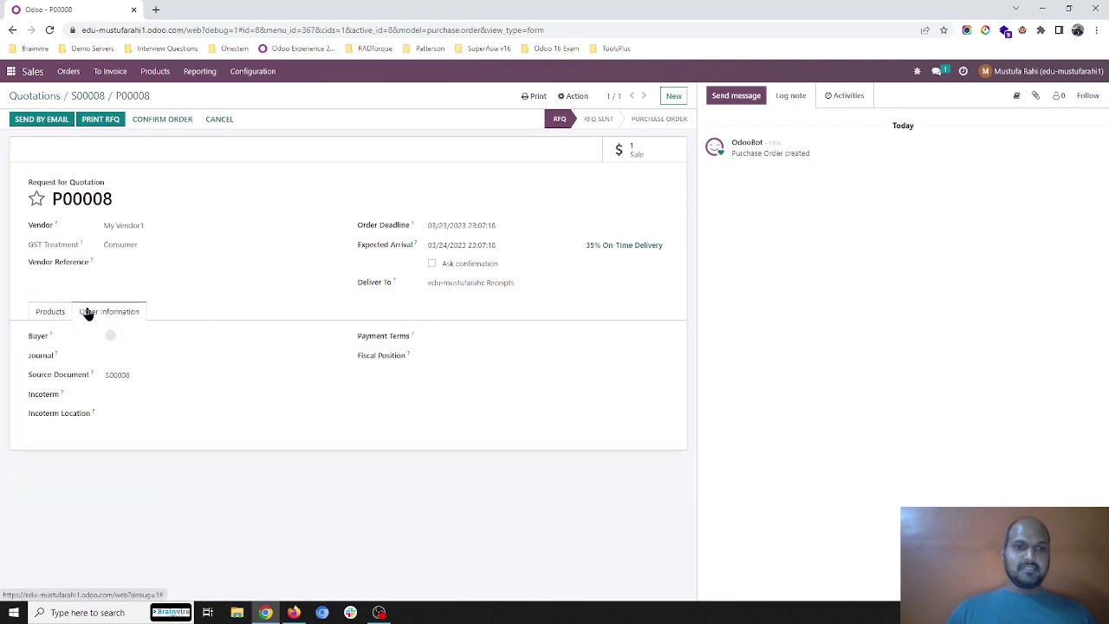
left_click(54, 312)
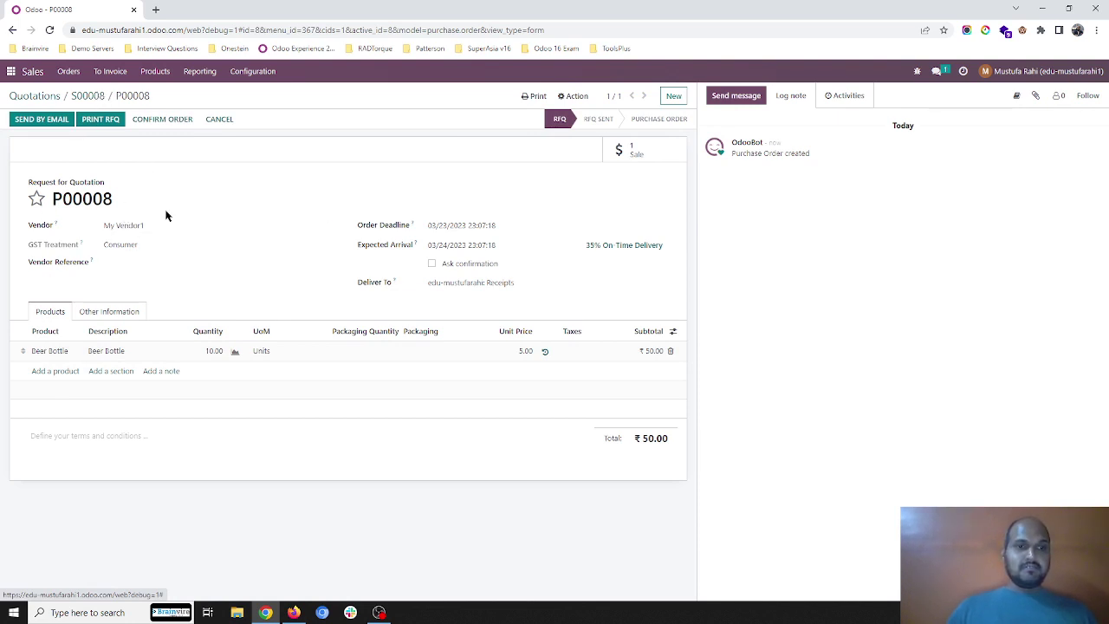
left_click(87, 98)
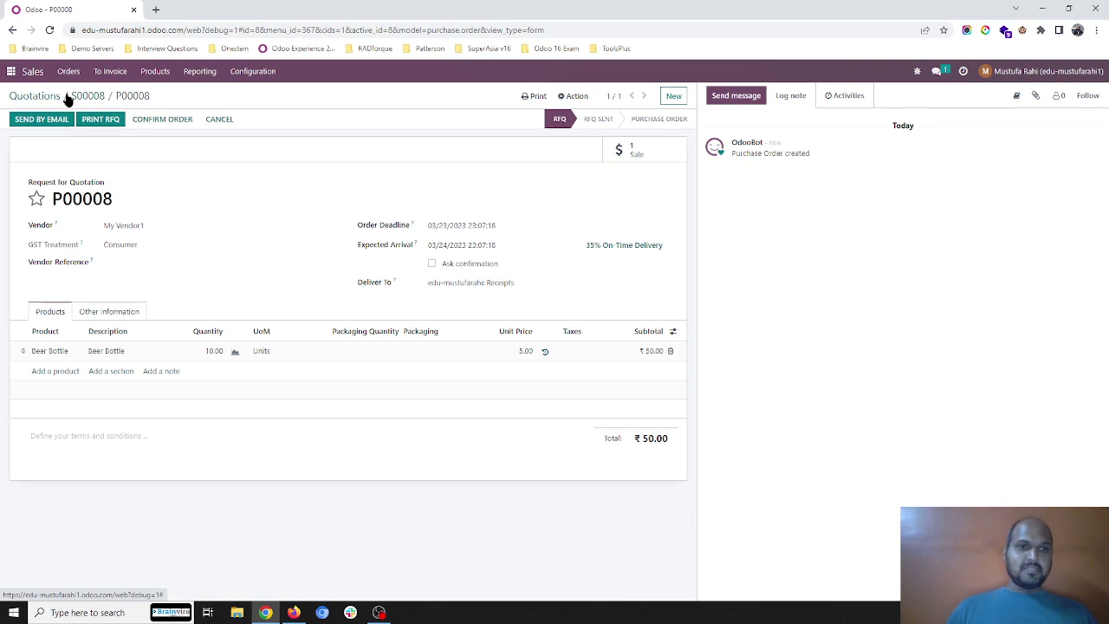